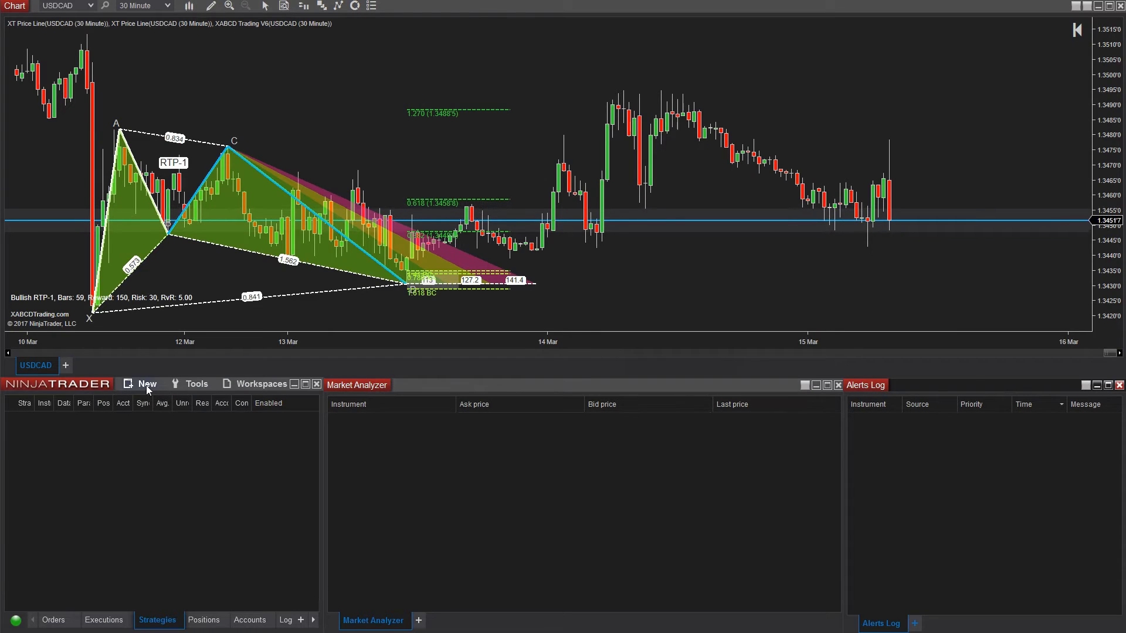
- Create a new Market Analyzer window from the Control Center's New menu
click(146, 385)
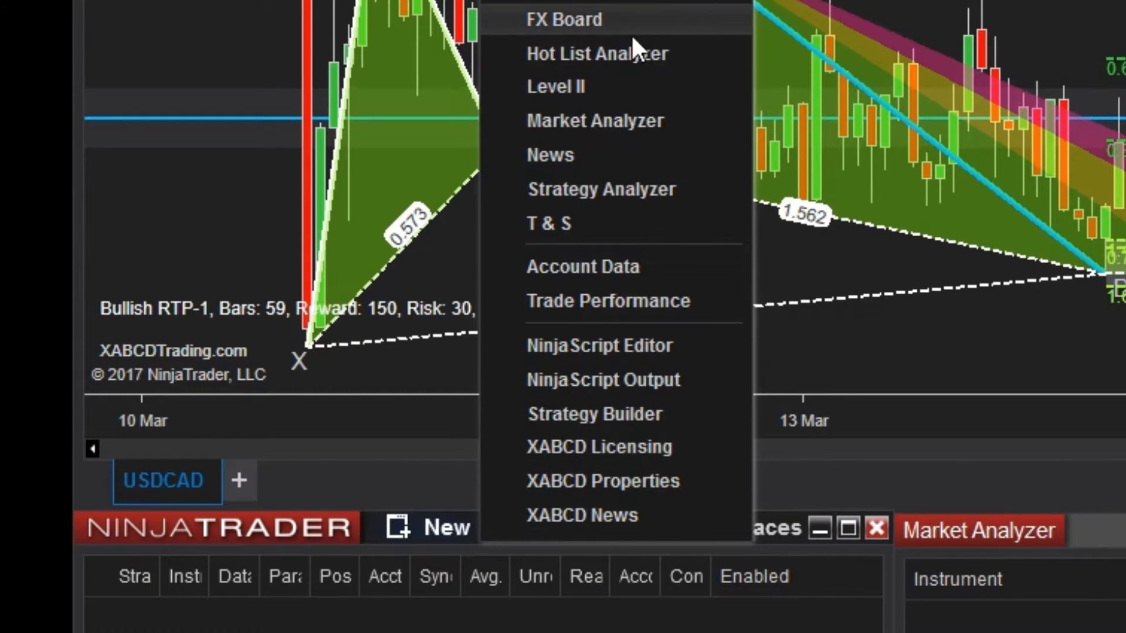
click(617, 125)
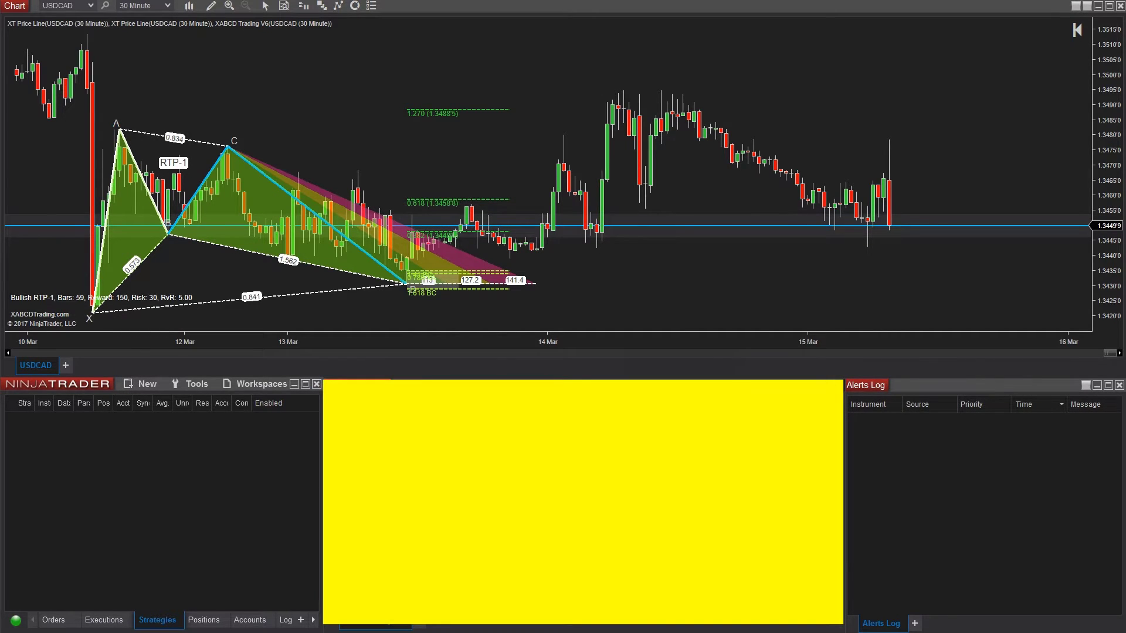
- Add an RSI indicator column to the Market Analyzer using a 5-minute bar period
right_click(409, 443)
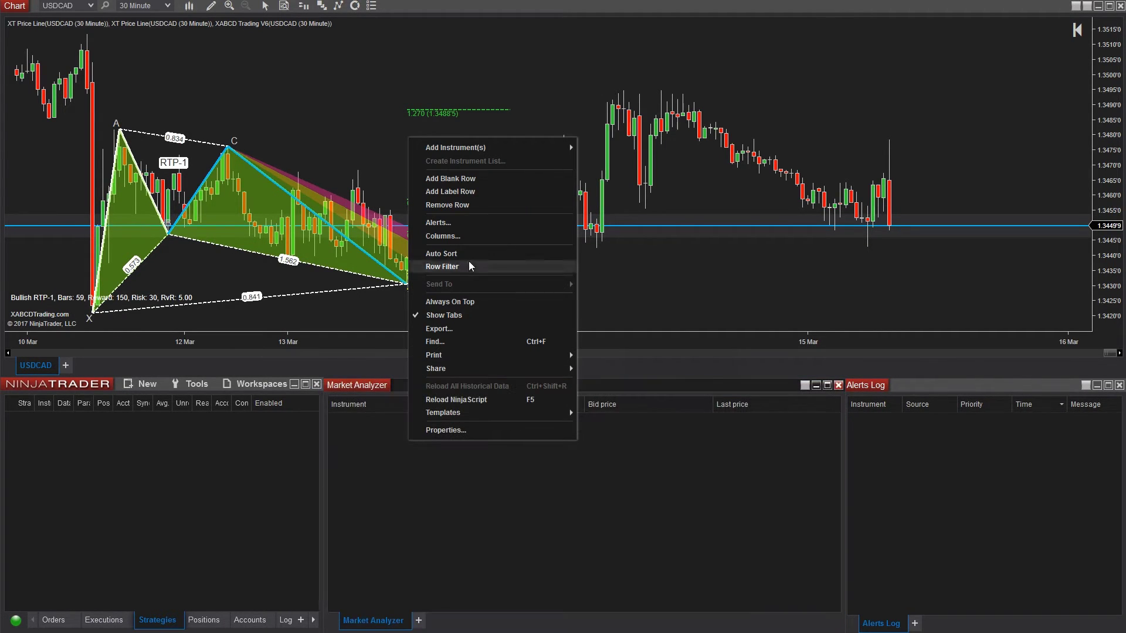
click(470, 236)
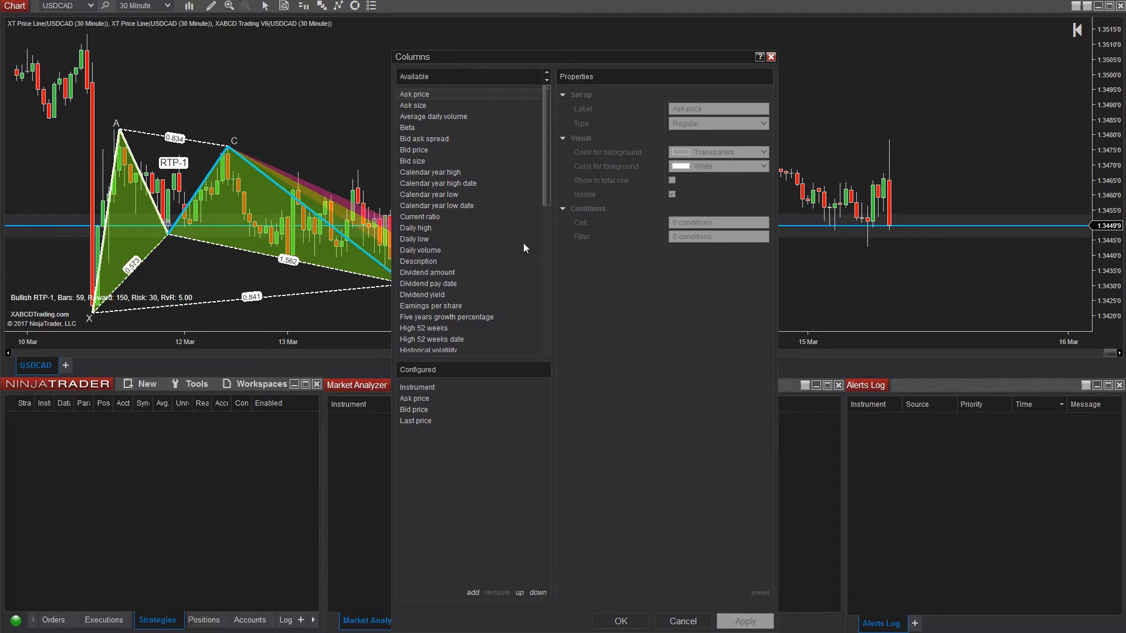
drag(543, 202, 554, 281)
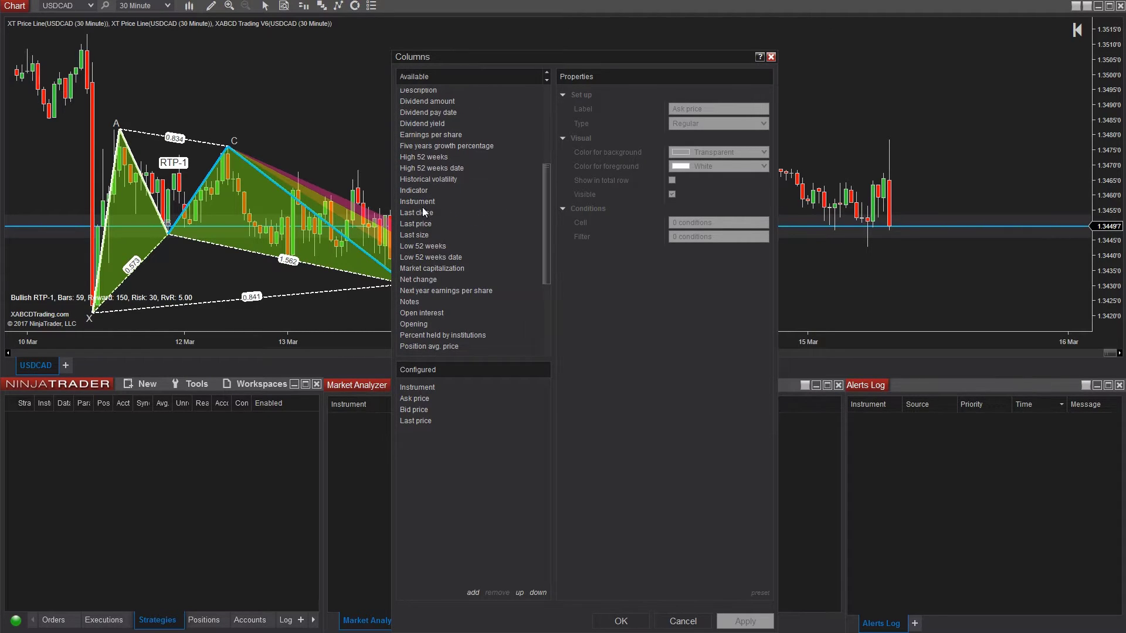
double_click(417, 193)
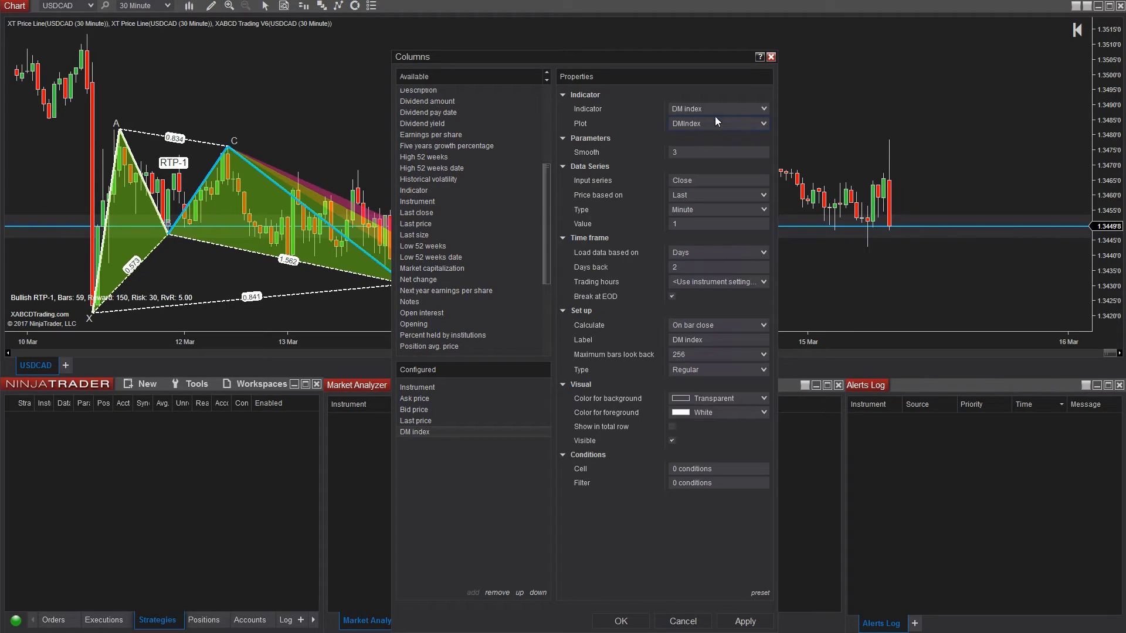
click(733, 109)
drag(763, 129, 761, 286)
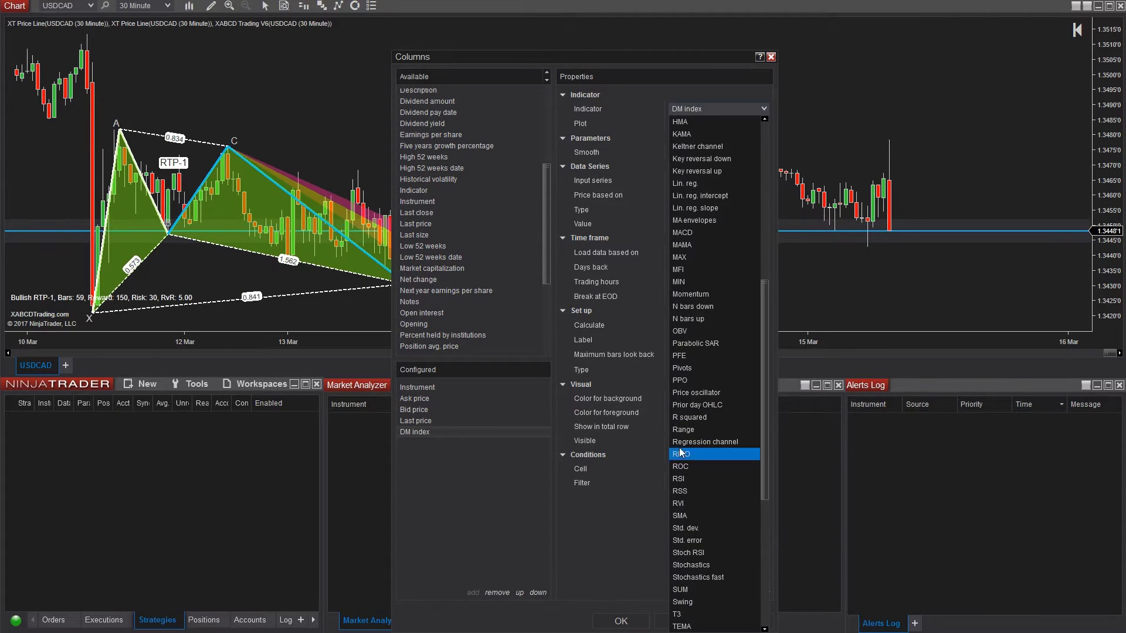
click(680, 479)
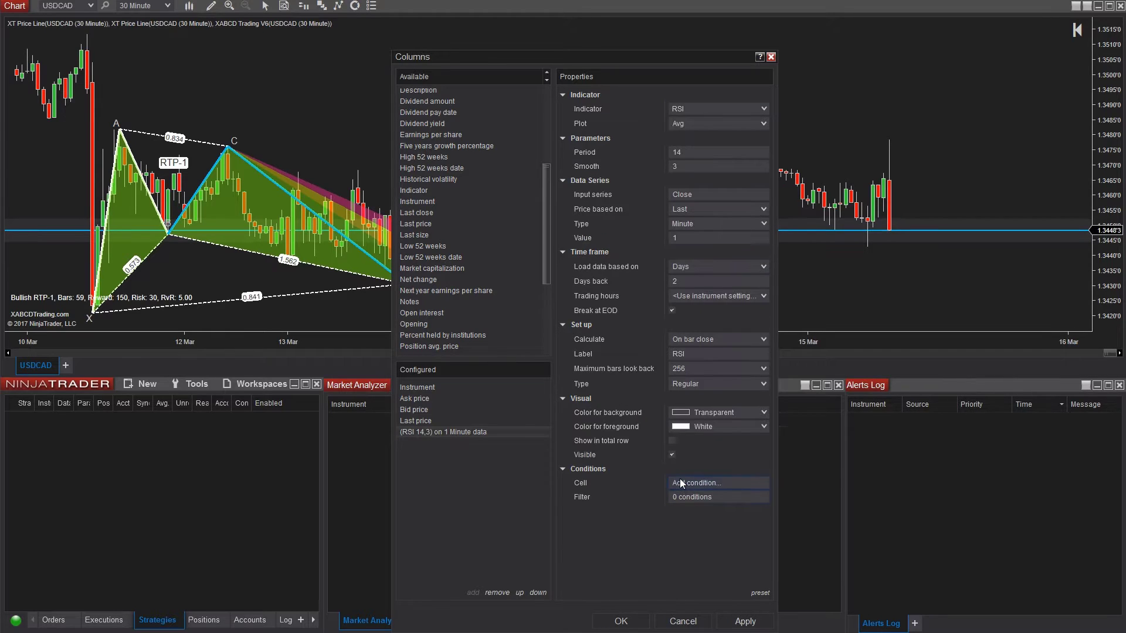
click(741, 236)
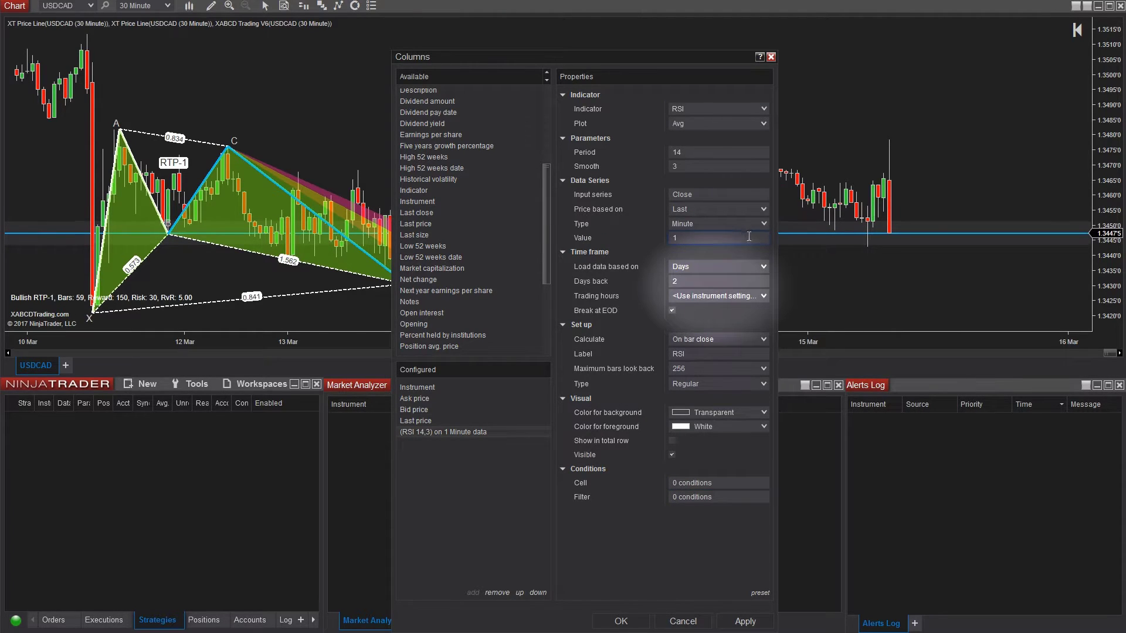
text(5)
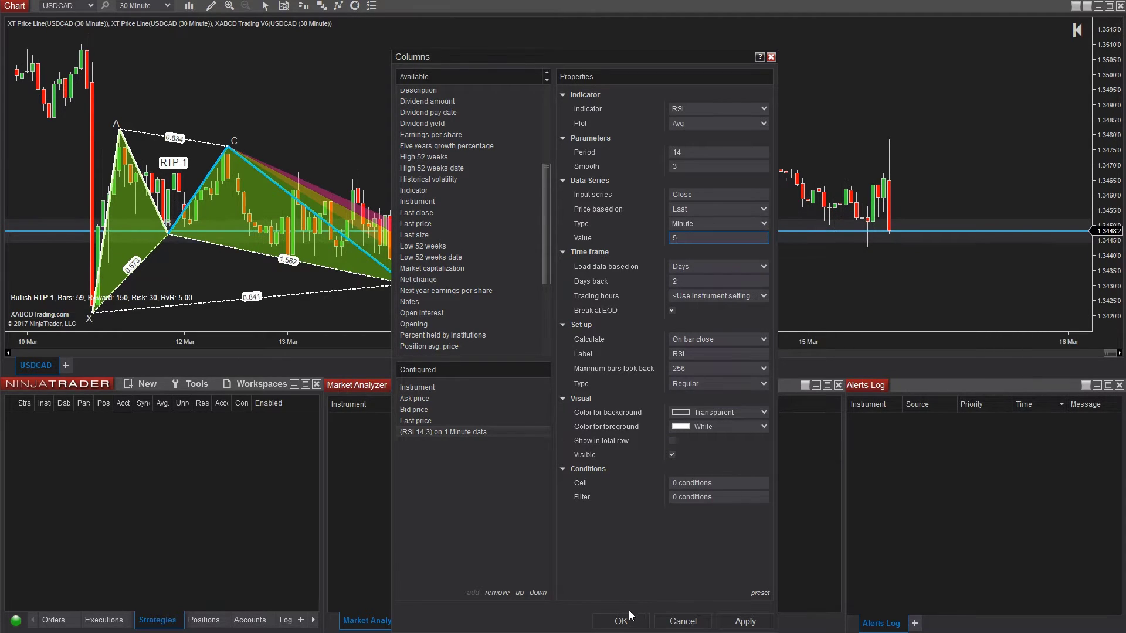
- Remove the Bid price and Ask price columns and apply the column changes
click(416, 409)
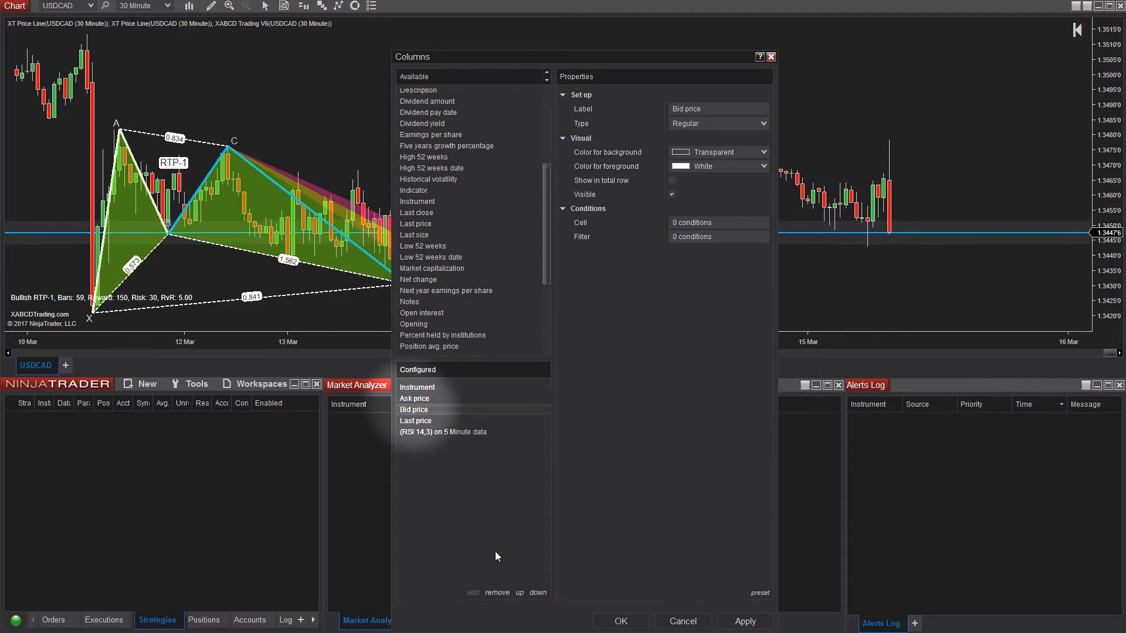
click(507, 596)
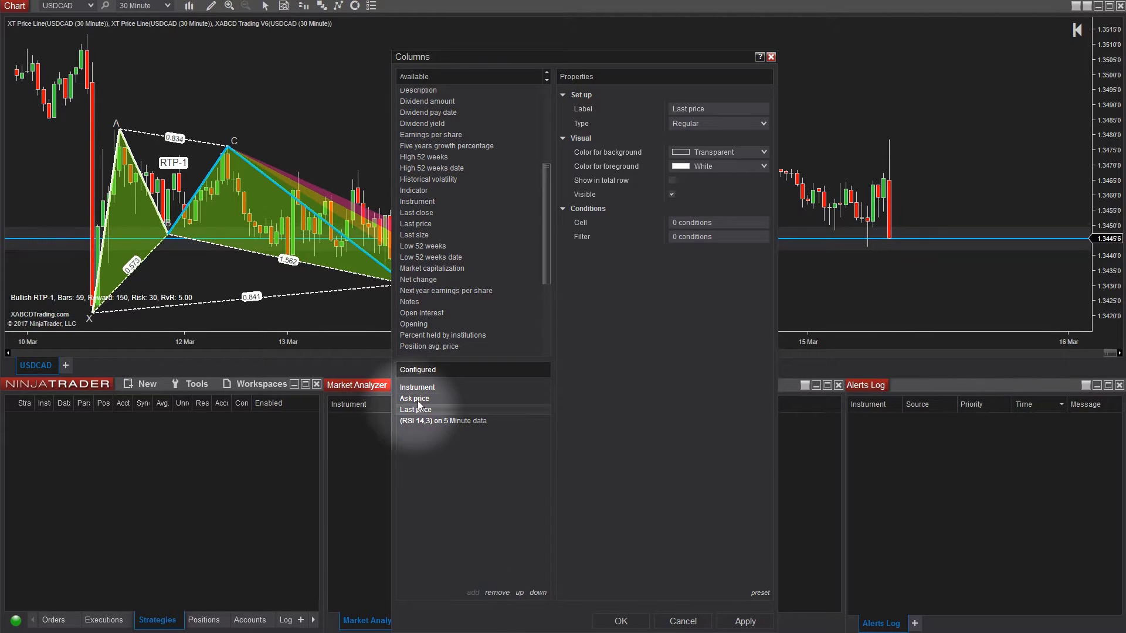
click(507, 593)
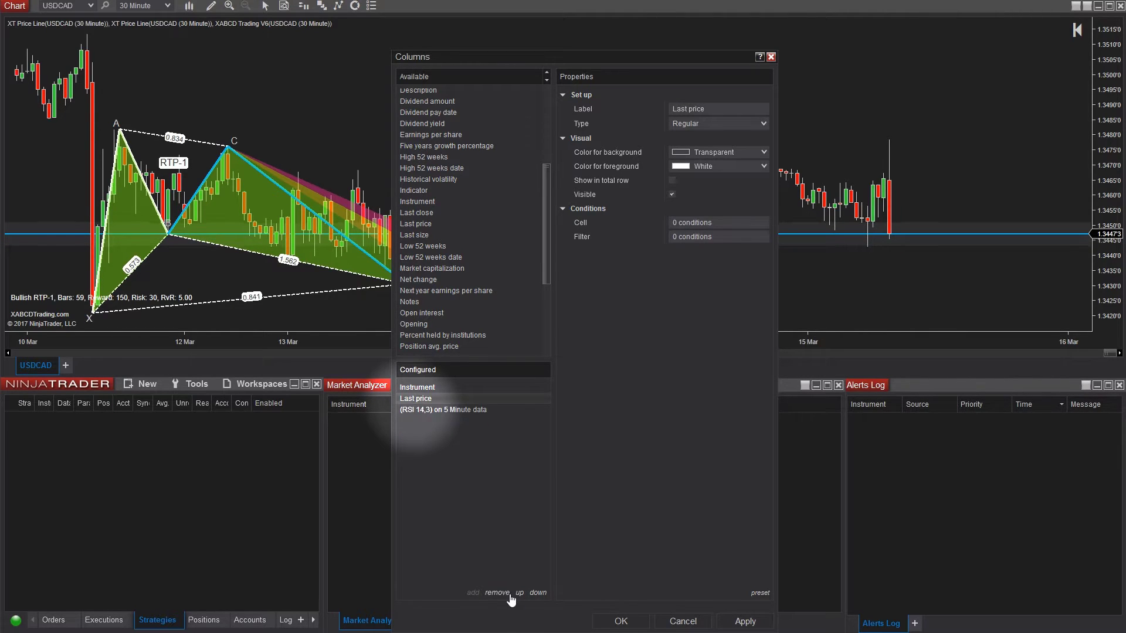
click(616, 620)
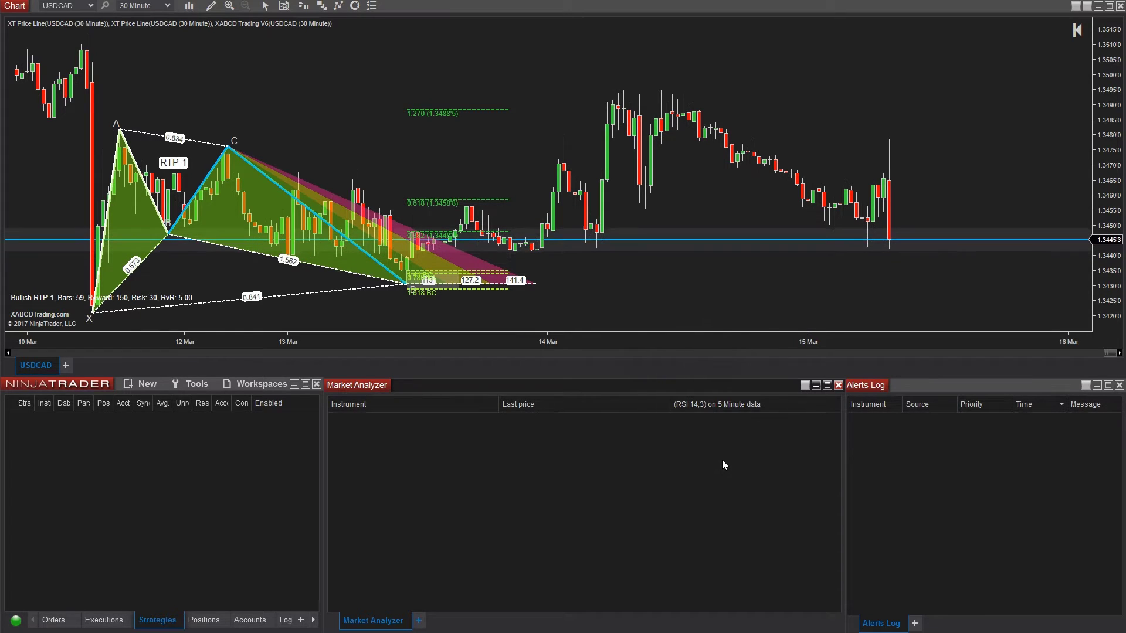
- Add all FOREX pairs, AUDCAD through USDJPY, as Market Analyzer instruments
right_click(512, 459)
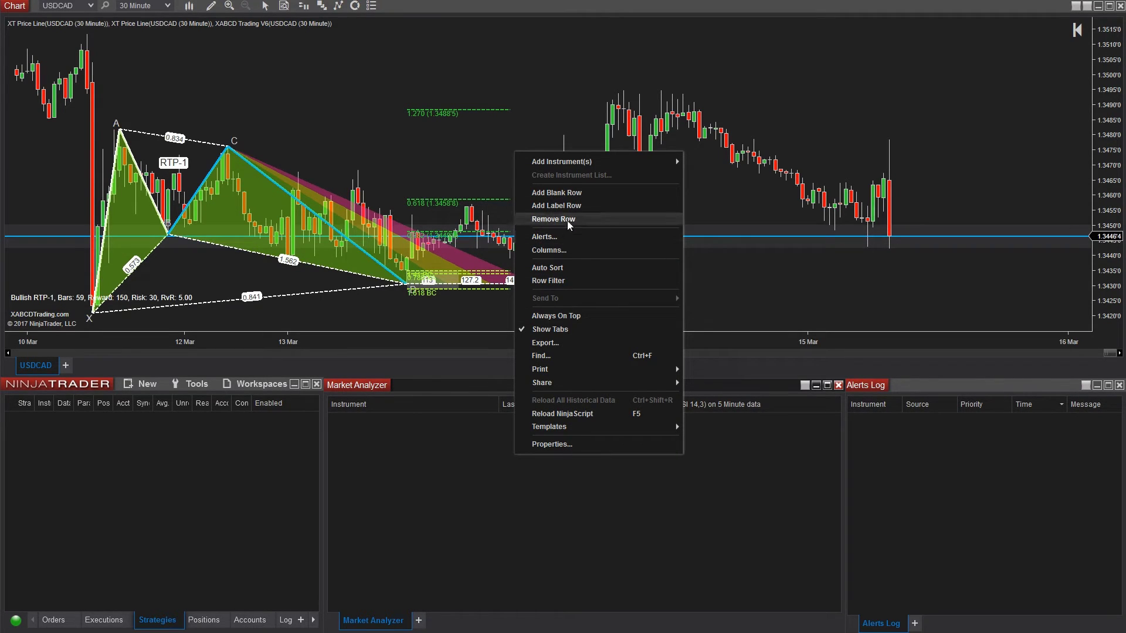
mouse_move(572, 162)
mouse_move(712, 257)
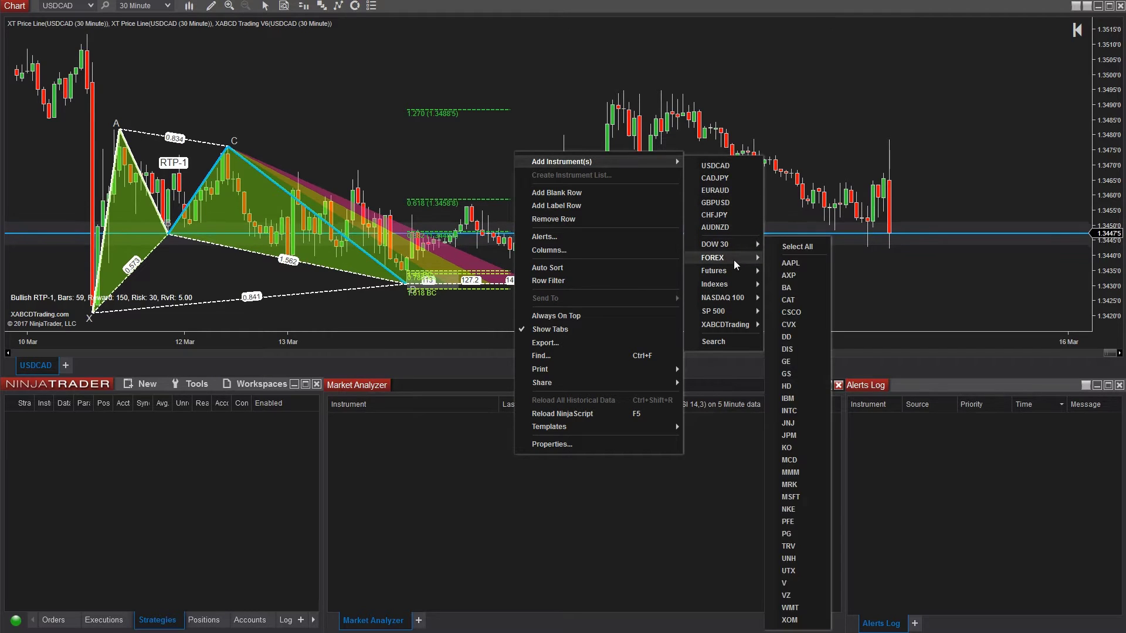
click(790, 267)
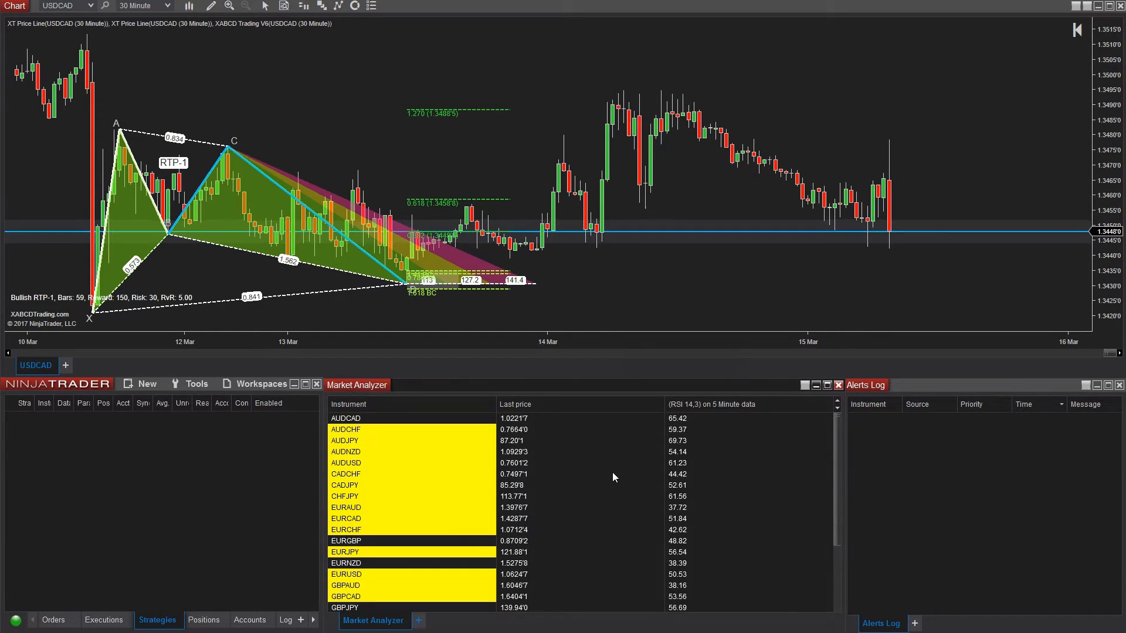
mouse_move(835, 488)
mouse_down()
mouse_move(834, 578)
mouse_move(843, 476)
mouse_up()
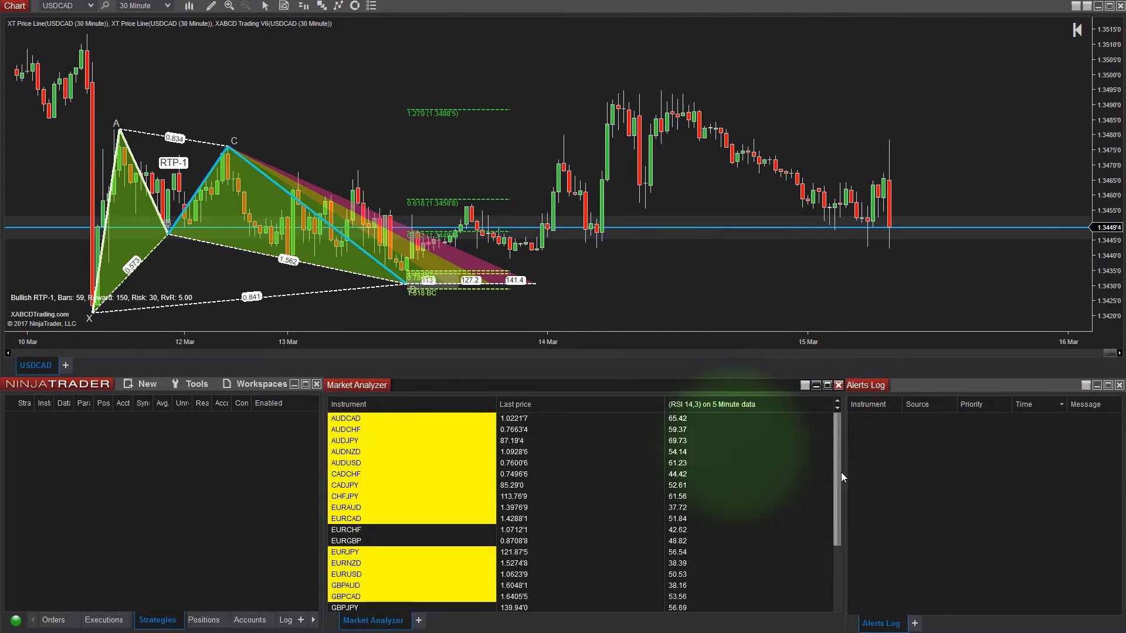
drag(841, 473, 840, 433)
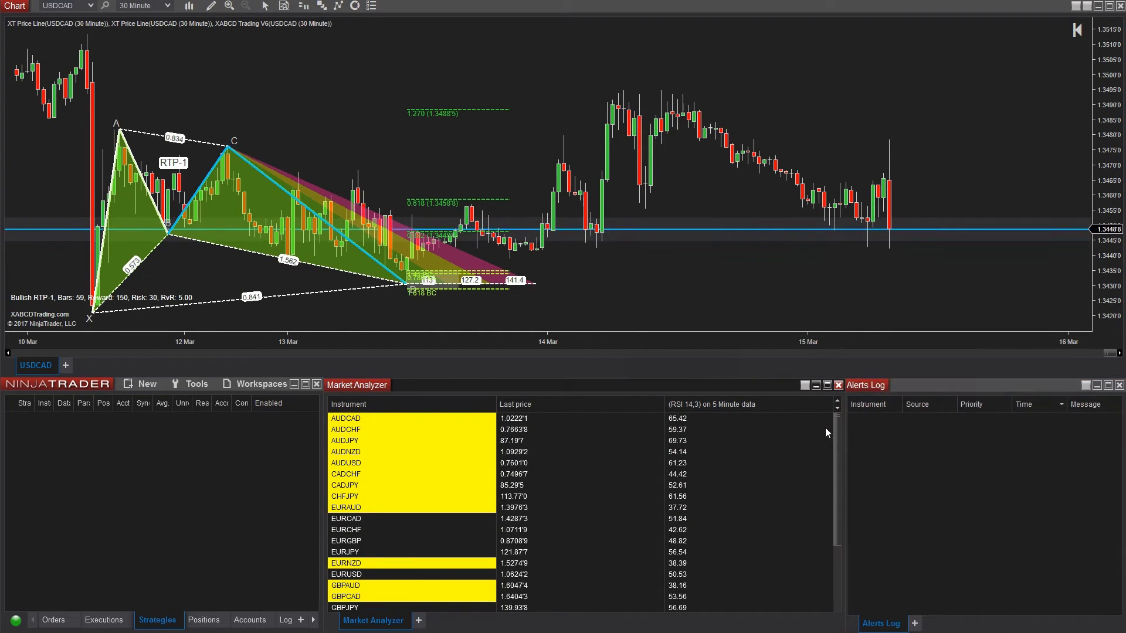
right_click(578, 455)
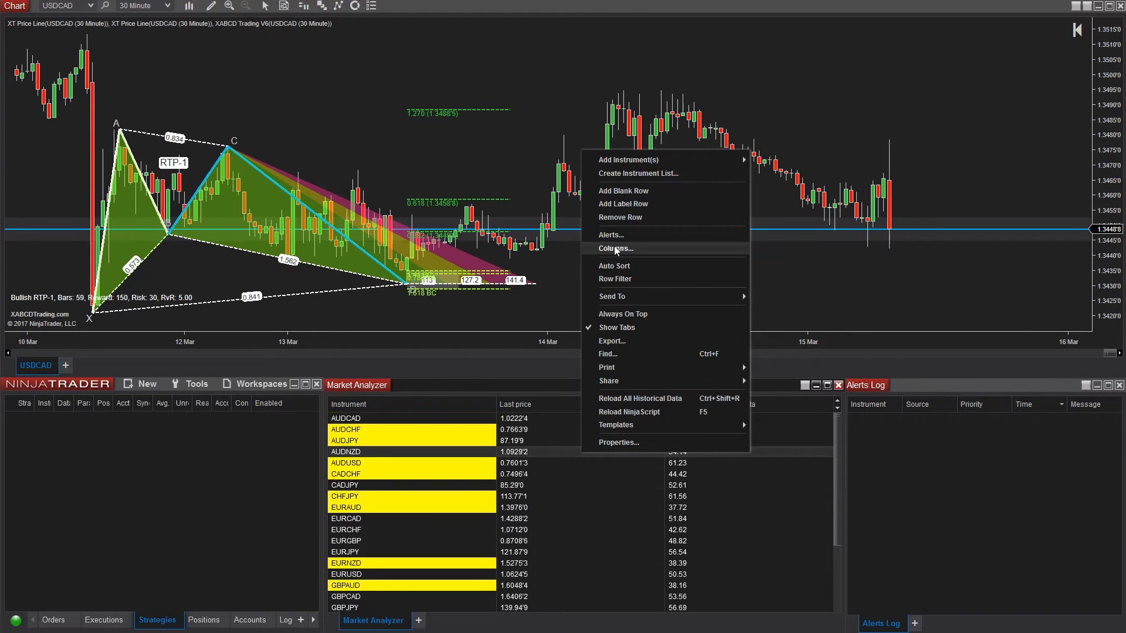
- Select the RSI(14,3) column in Columns settings and start adding a cell condition
click(614, 247)
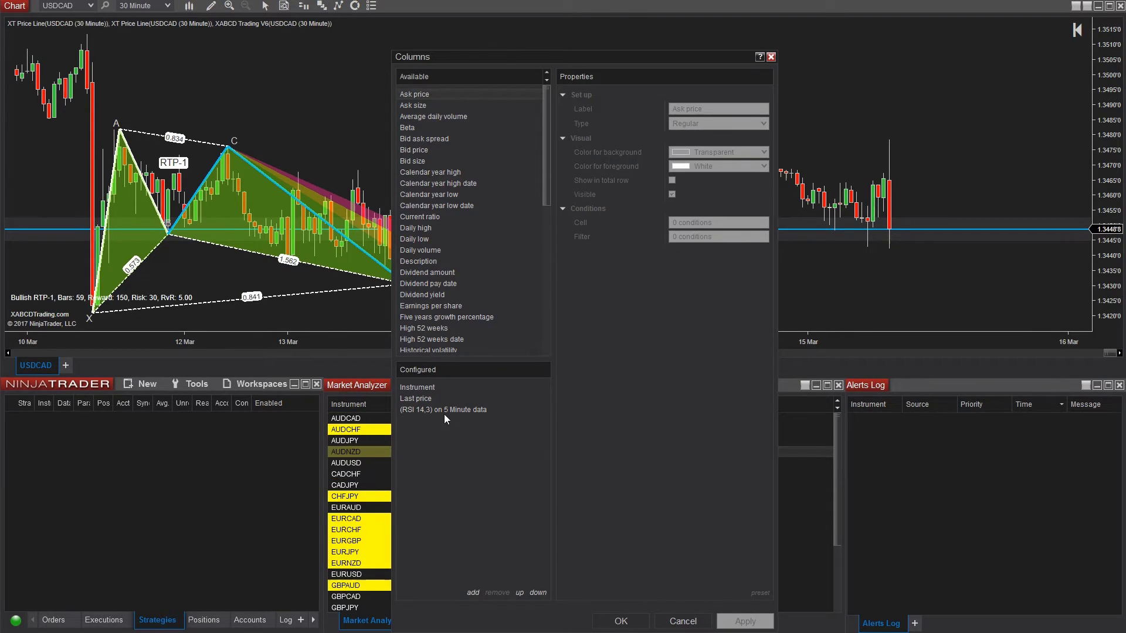
click(465, 409)
drag(605, 60, 322, 37)
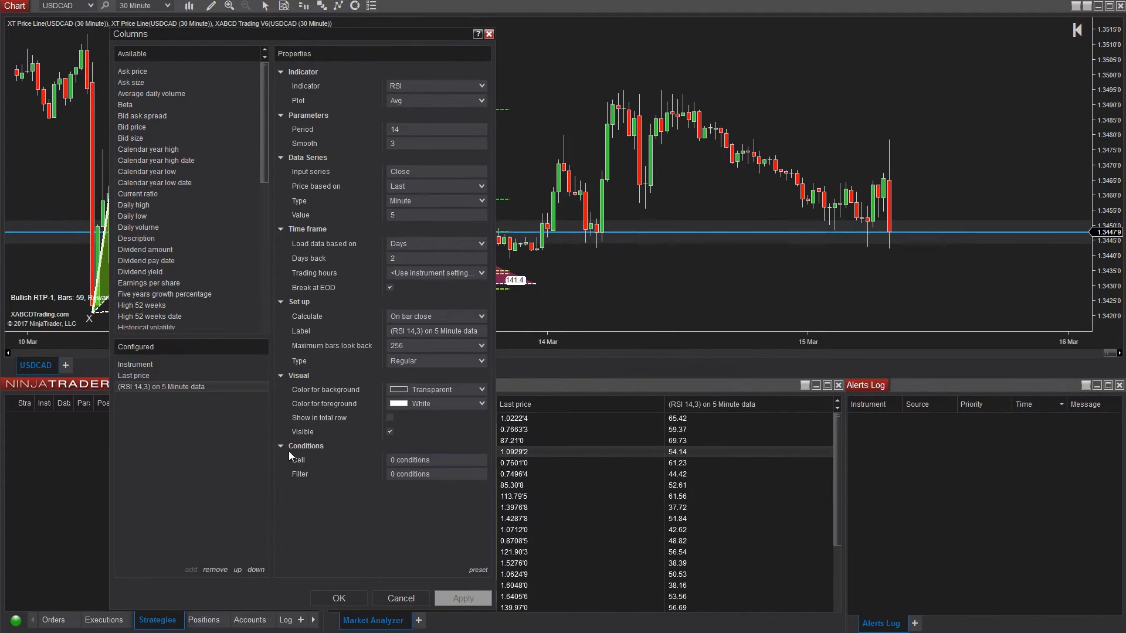
click(414, 460)
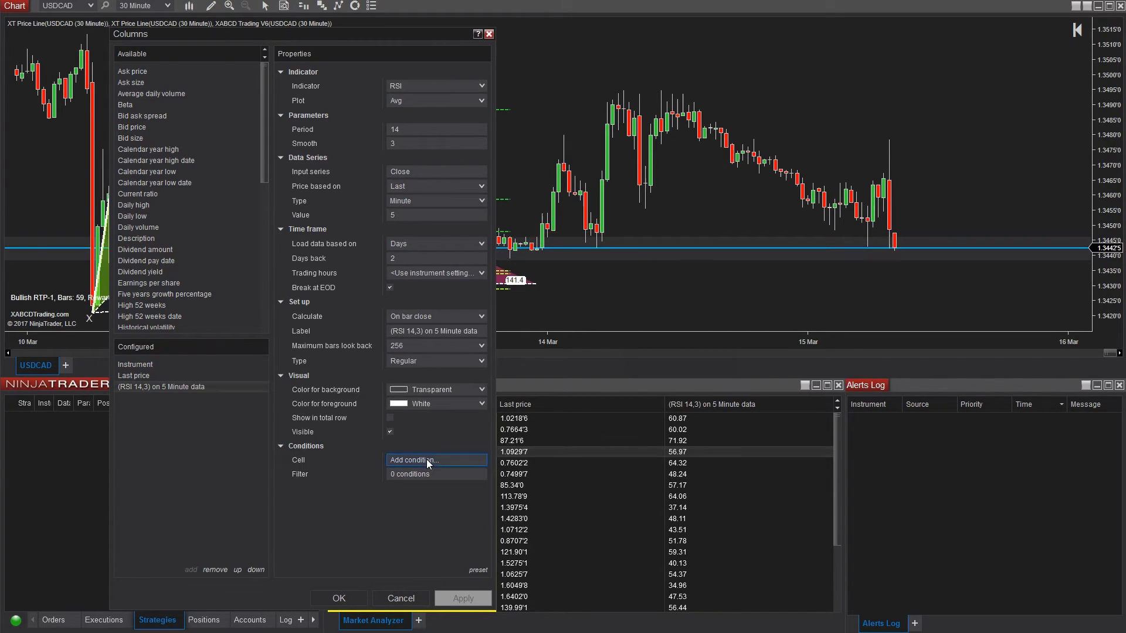
click(426, 459)
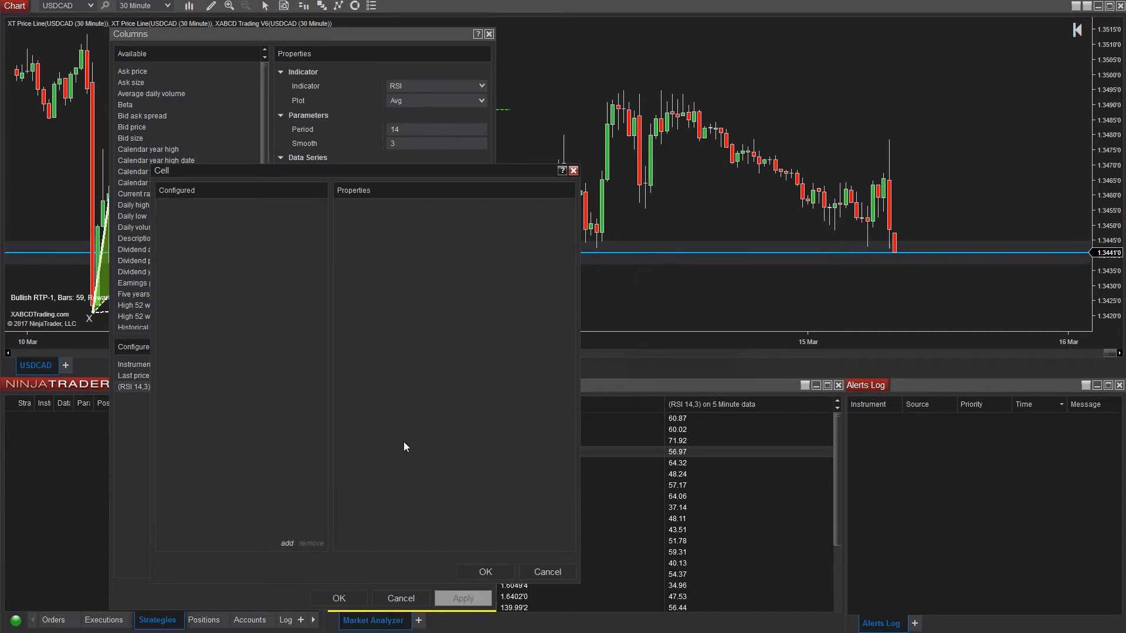
- Add a cell condition colouring RSI cells Lime when greater or equal to 70
click(287, 543)
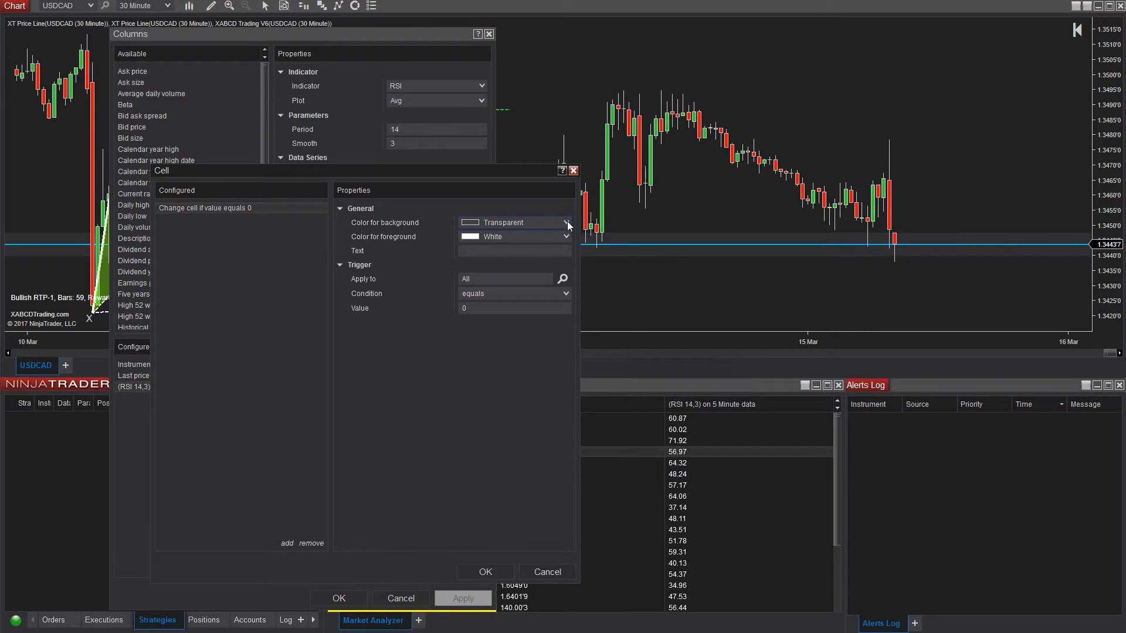
click(768, 198)
drag(623, 403, 621, 447)
click(552, 425)
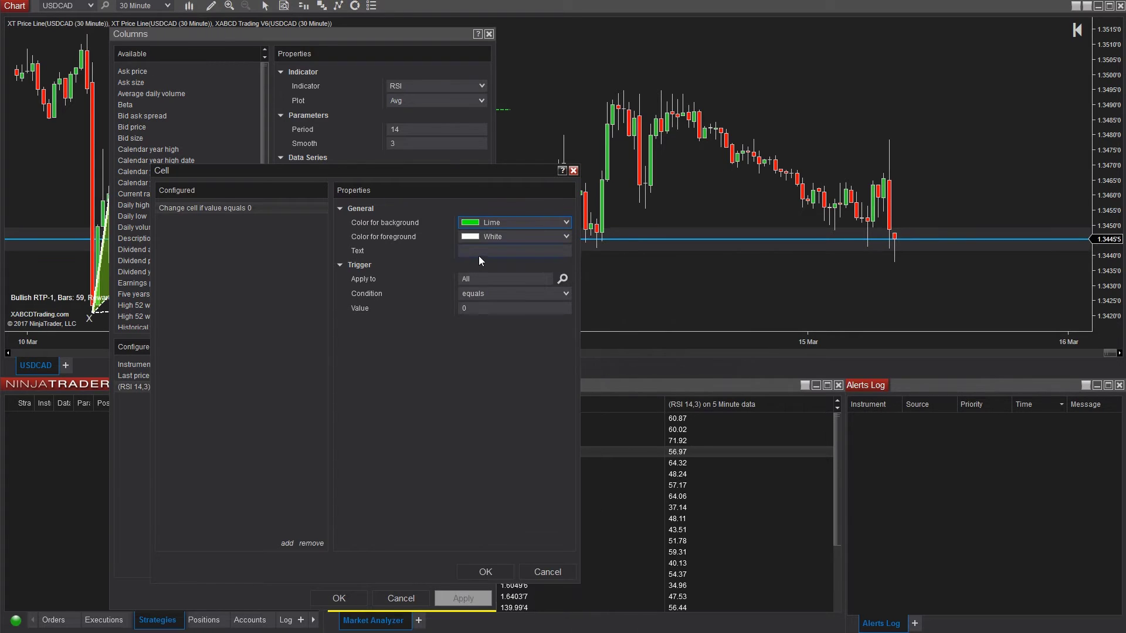
click(494, 307)
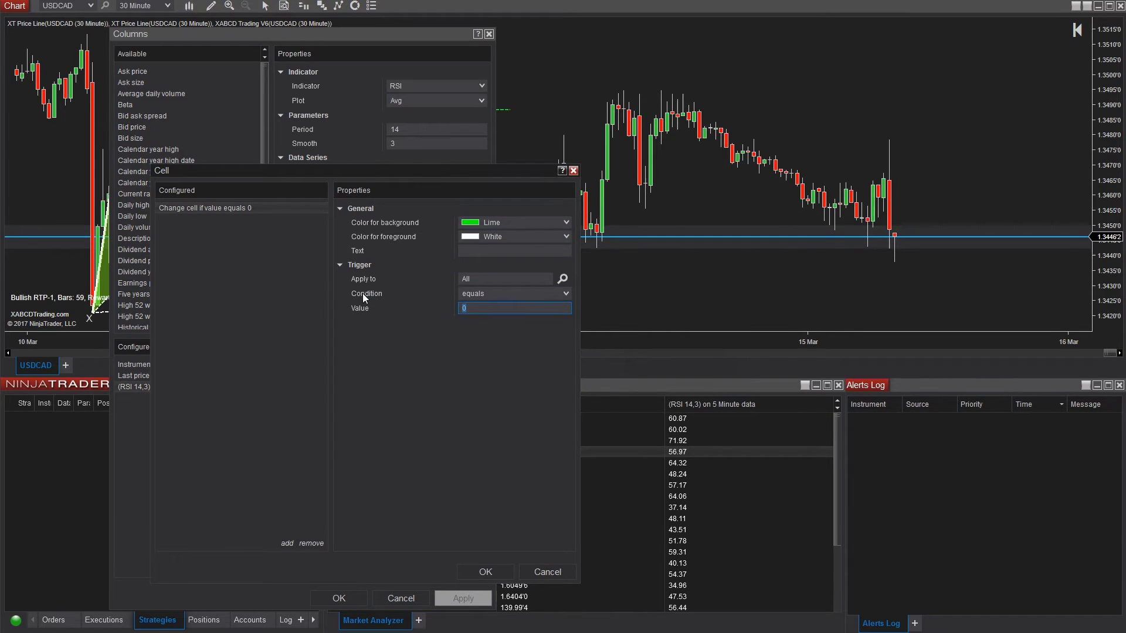
text(70)
click(483, 294)
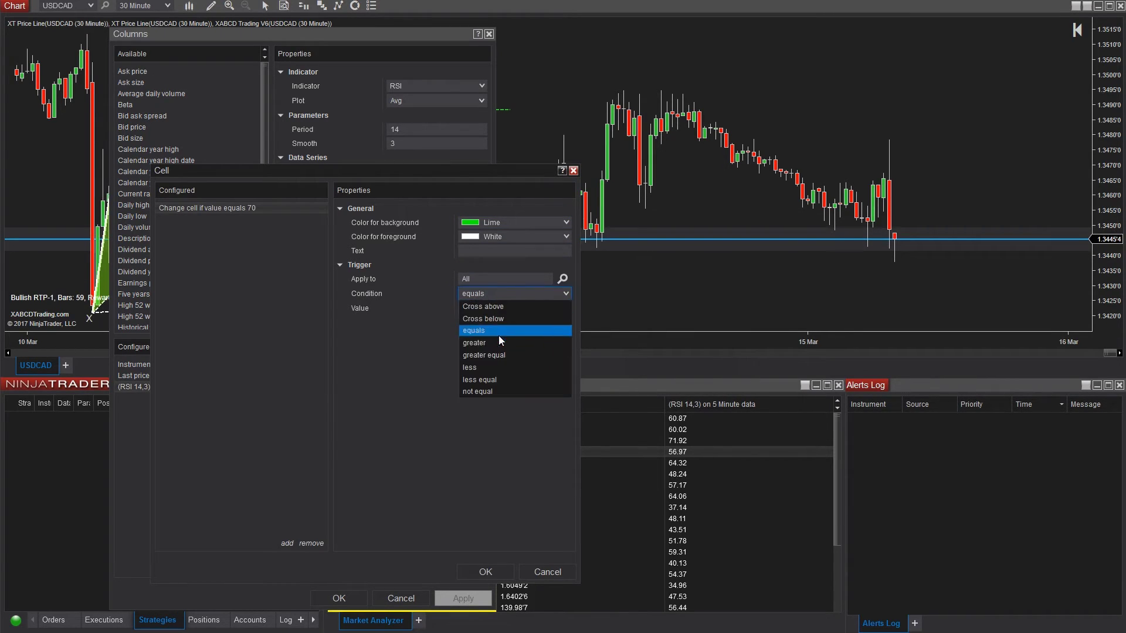
click(504, 356)
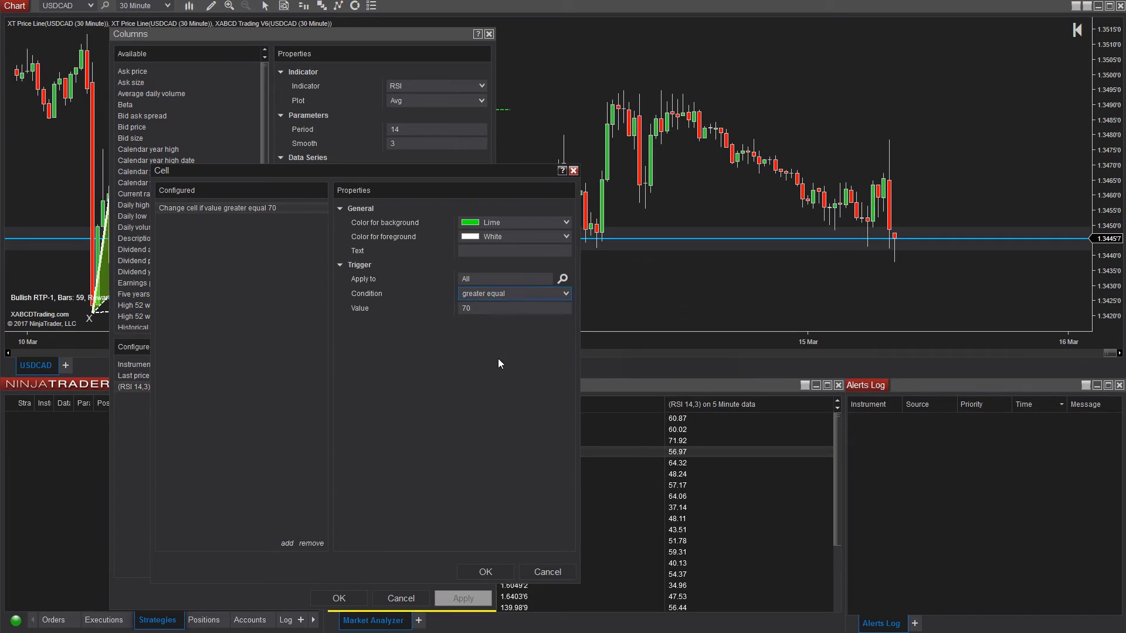
click(484, 251)
click(490, 308)
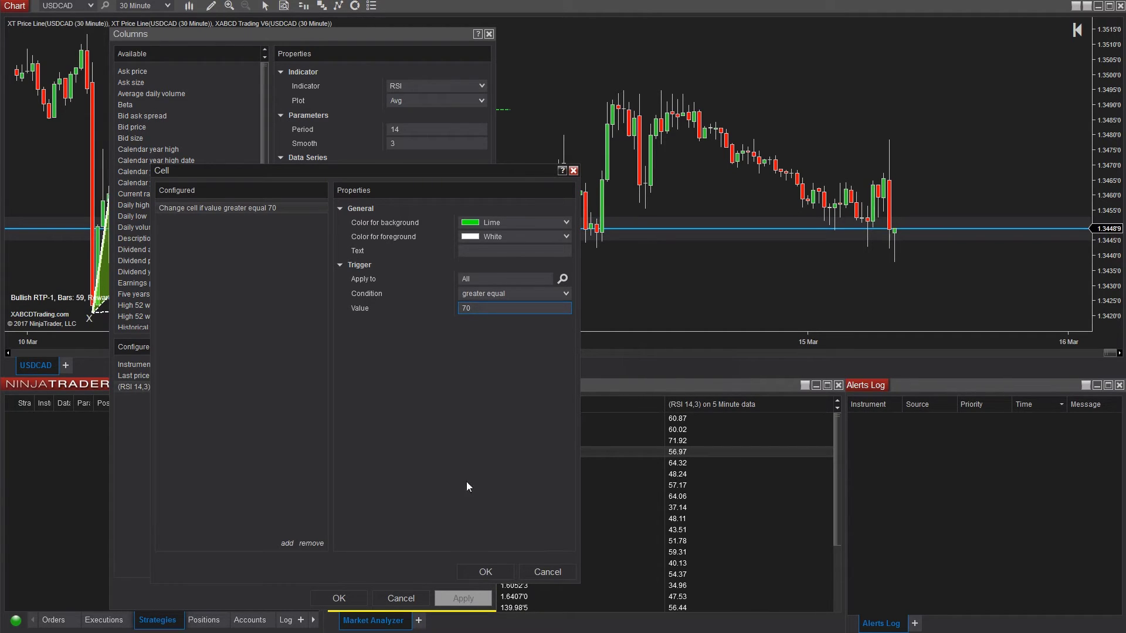
click(487, 565)
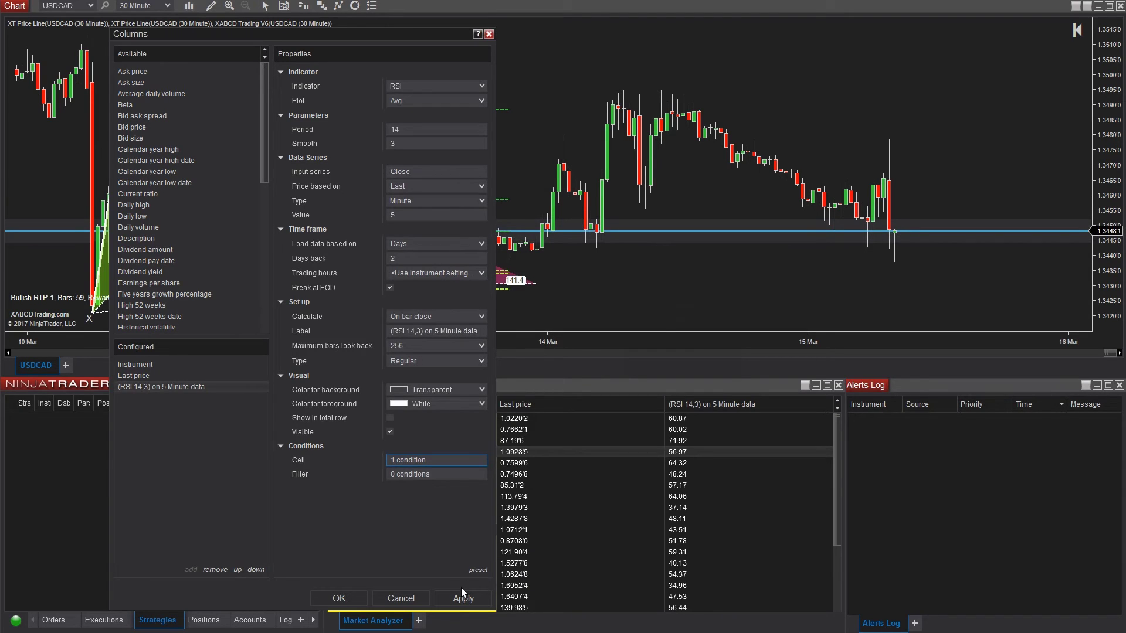
- Add a second condition colouring RSI cells Crimson when less or equal to 30
click(417, 459)
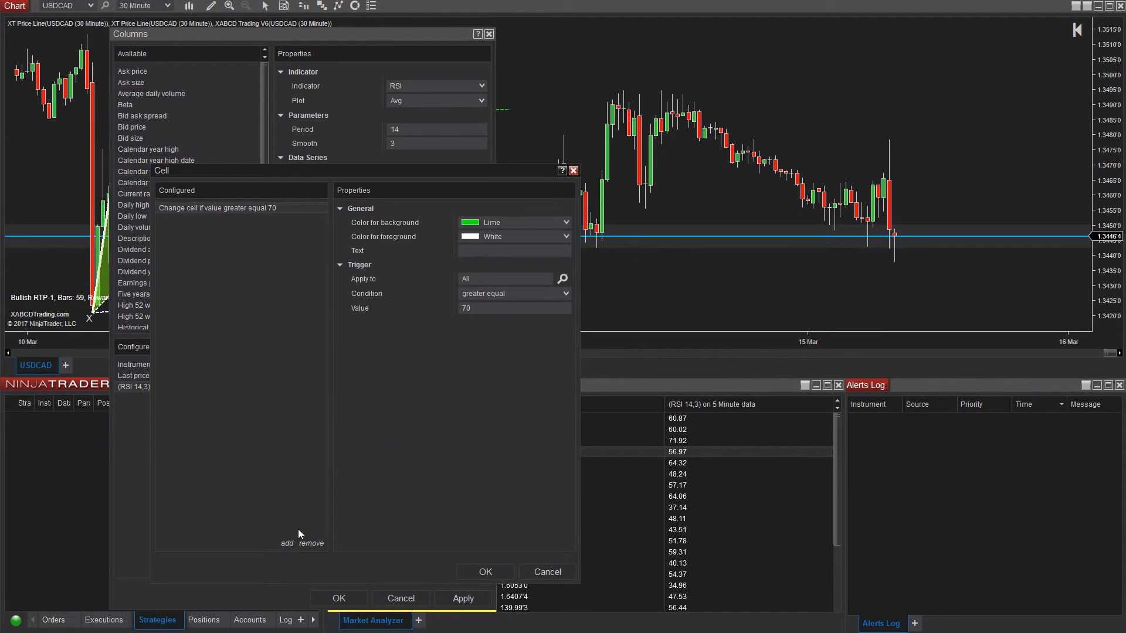
click(288, 543)
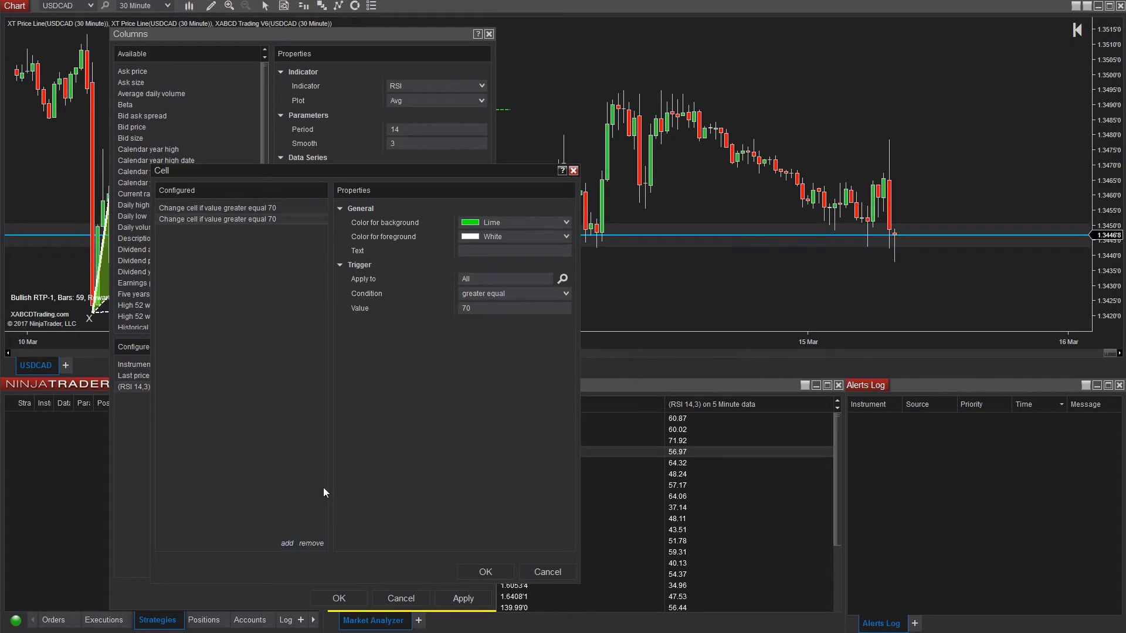
double_click(487, 306)
text(30)
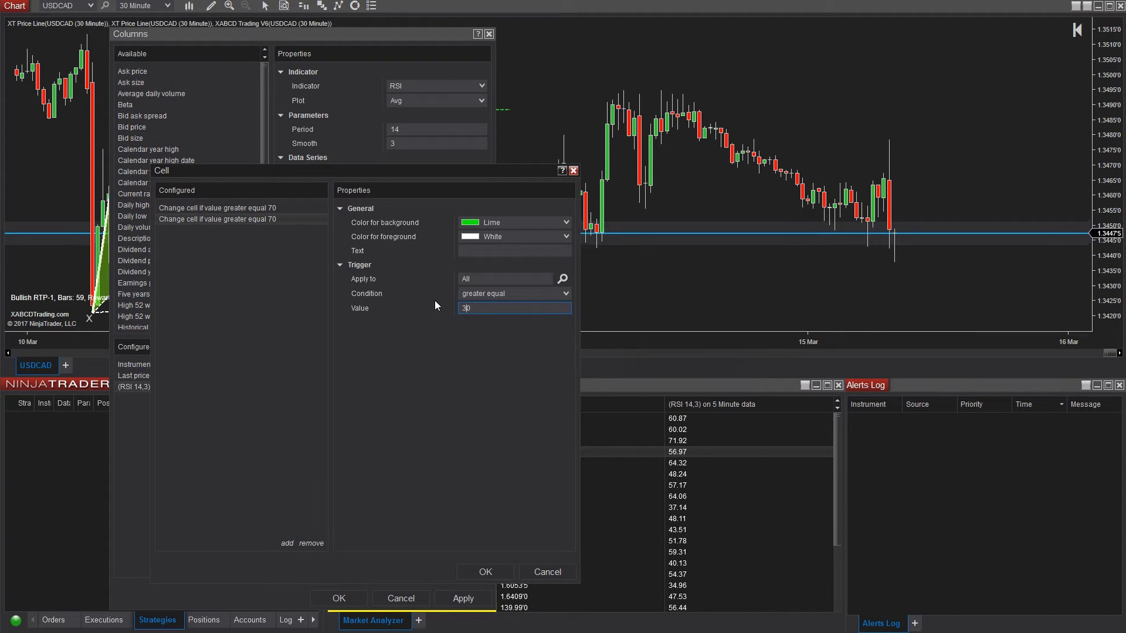
click(514, 293)
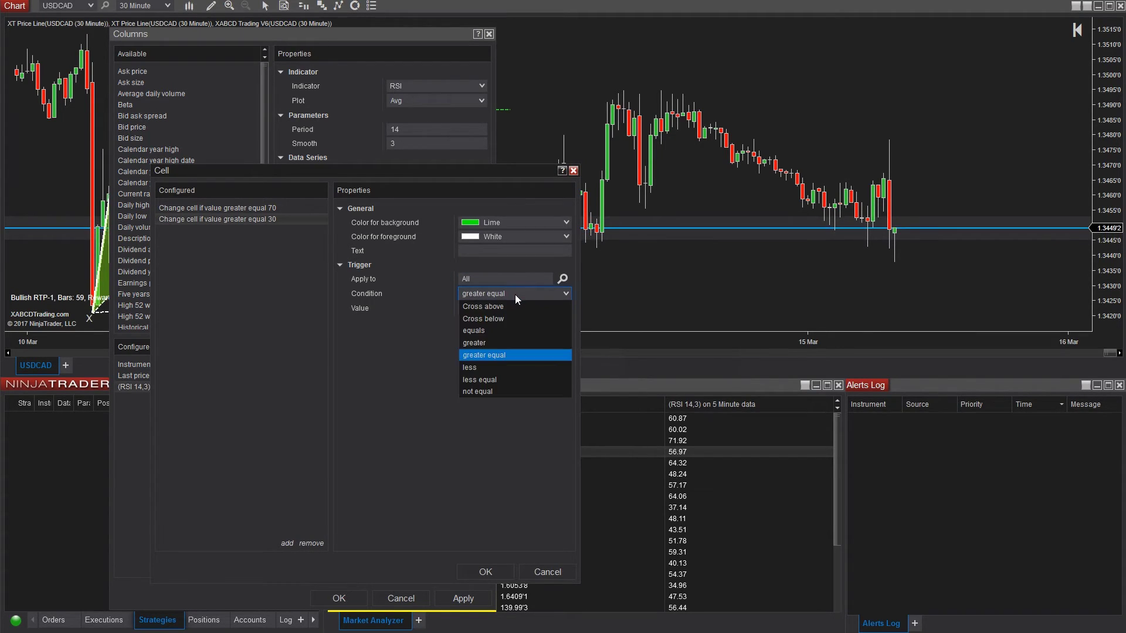
click(511, 379)
click(565, 222)
scroll(610, 316, up, 10)
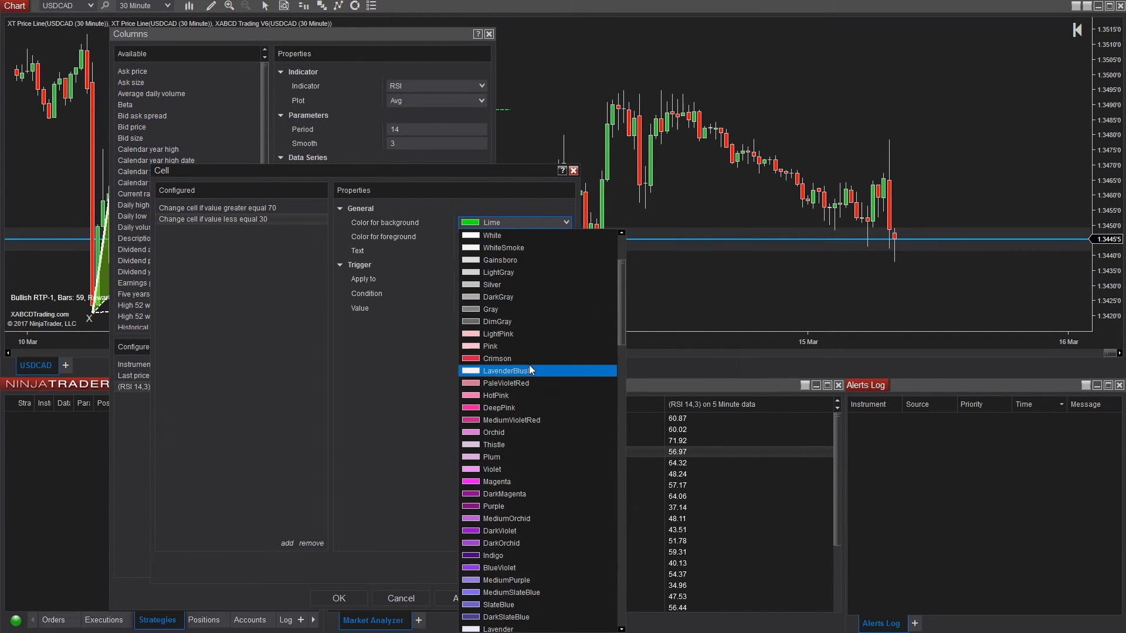
click(516, 359)
- Confirm the cell conditions, apply them to the RSI column and close Columns settings
click(497, 569)
click(471, 597)
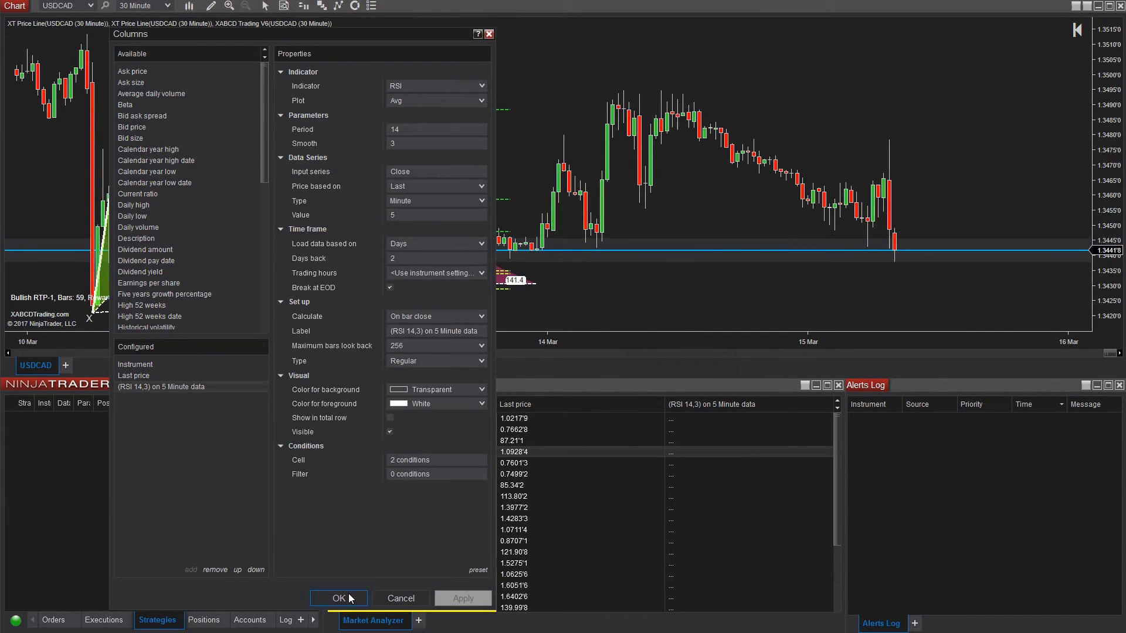
click(339, 598)
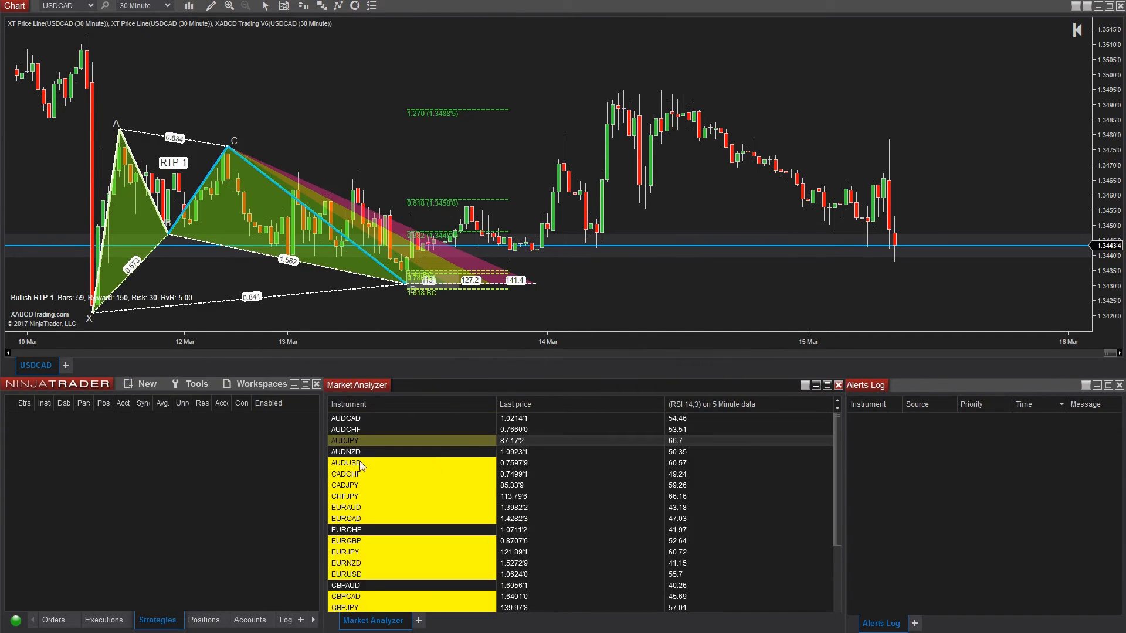
right_click(381, 439)
- In the Alerts settings, add an alert and rename the first alert 'RSI 5M Red'
click(452, 220)
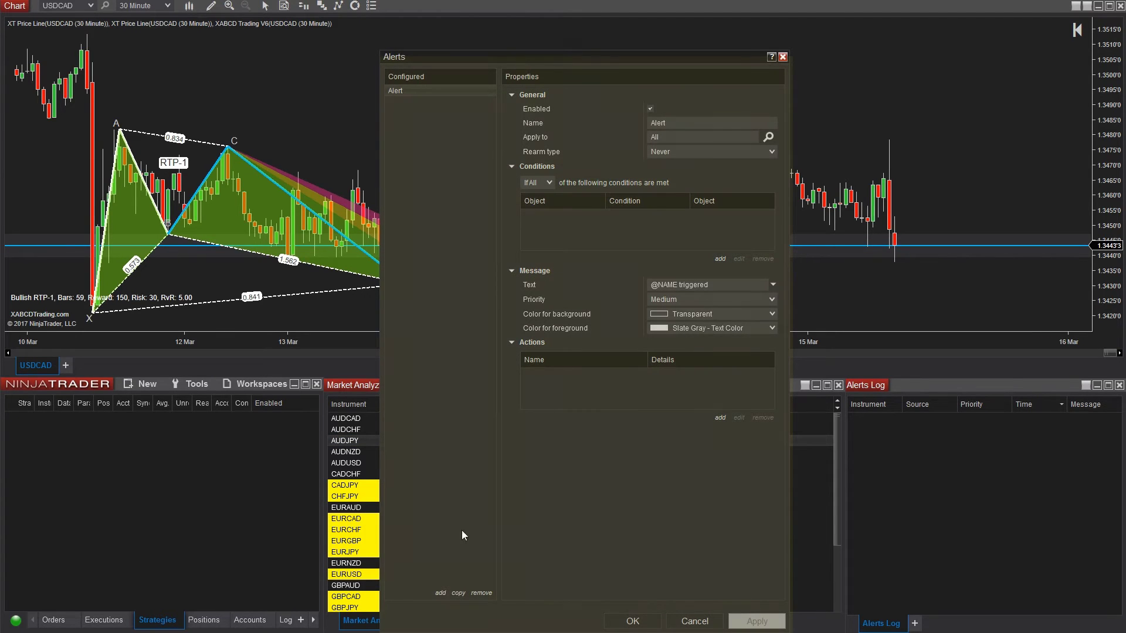
click(440, 593)
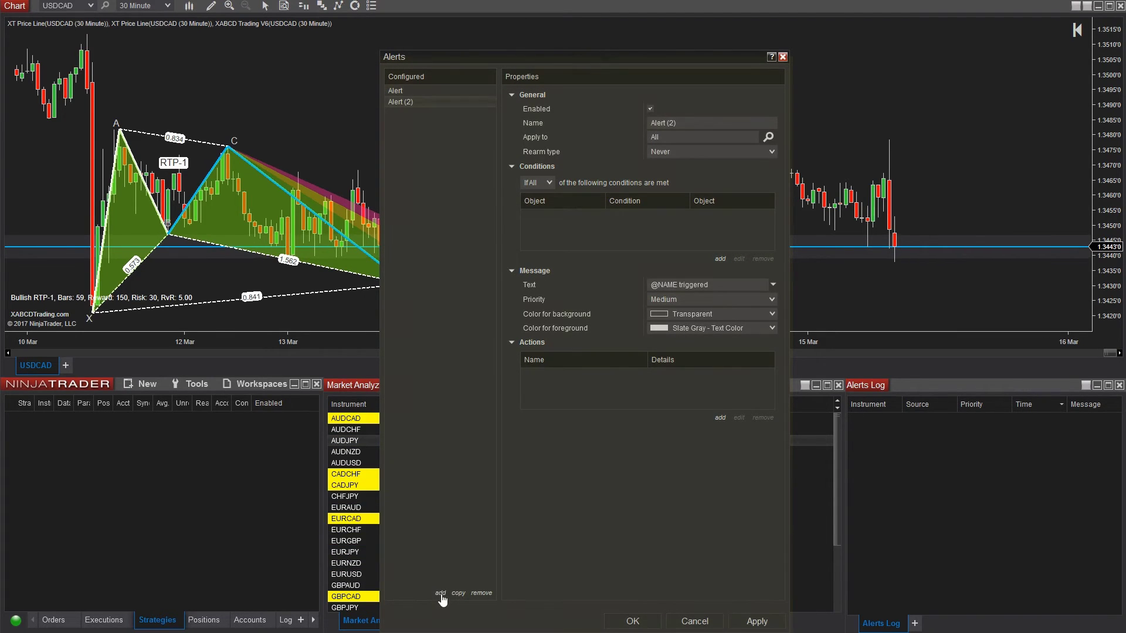
click(476, 87)
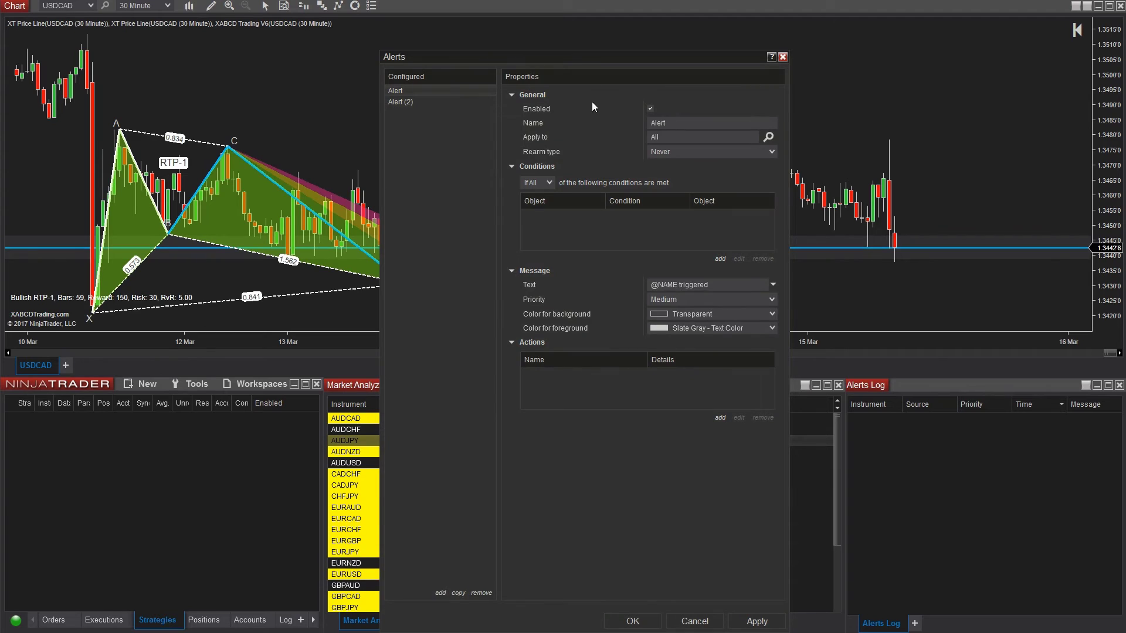
click(675, 123)
drag(683, 127, 514, 113)
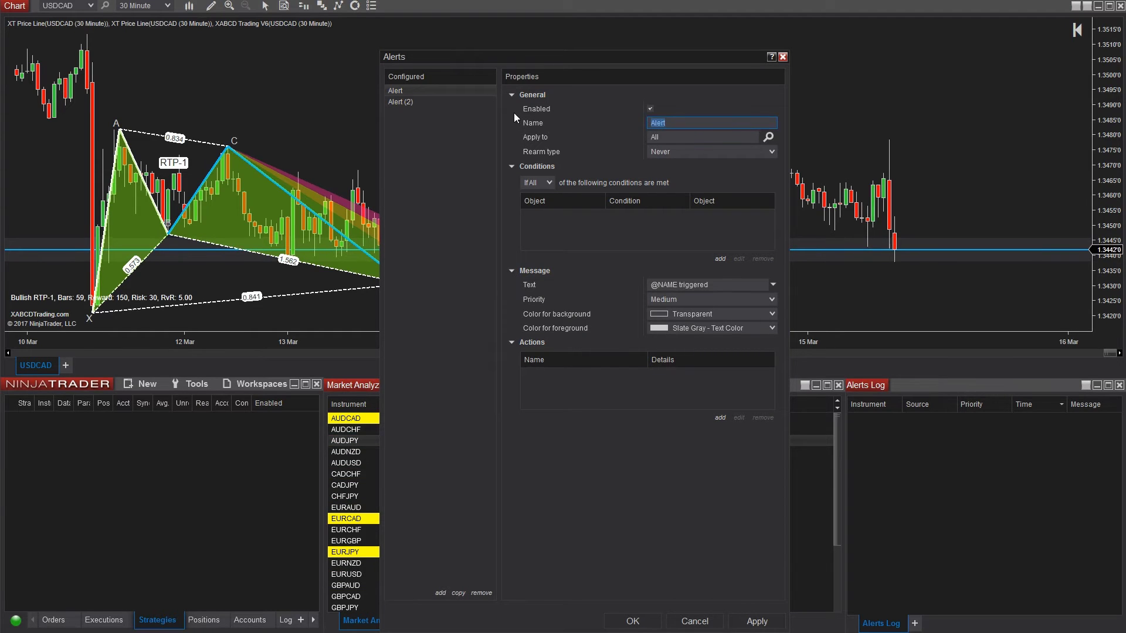
text(RSI 5M Red)
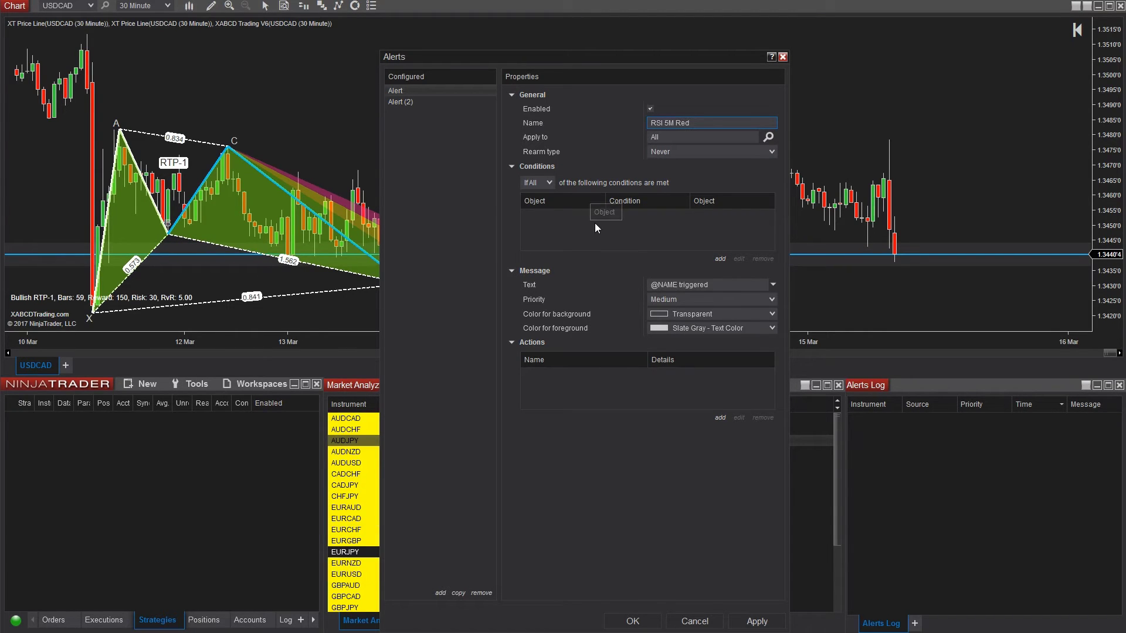
- Give RSI 5M Red a condition: 5-minute RSI less equal numeric value 30
click(720, 258)
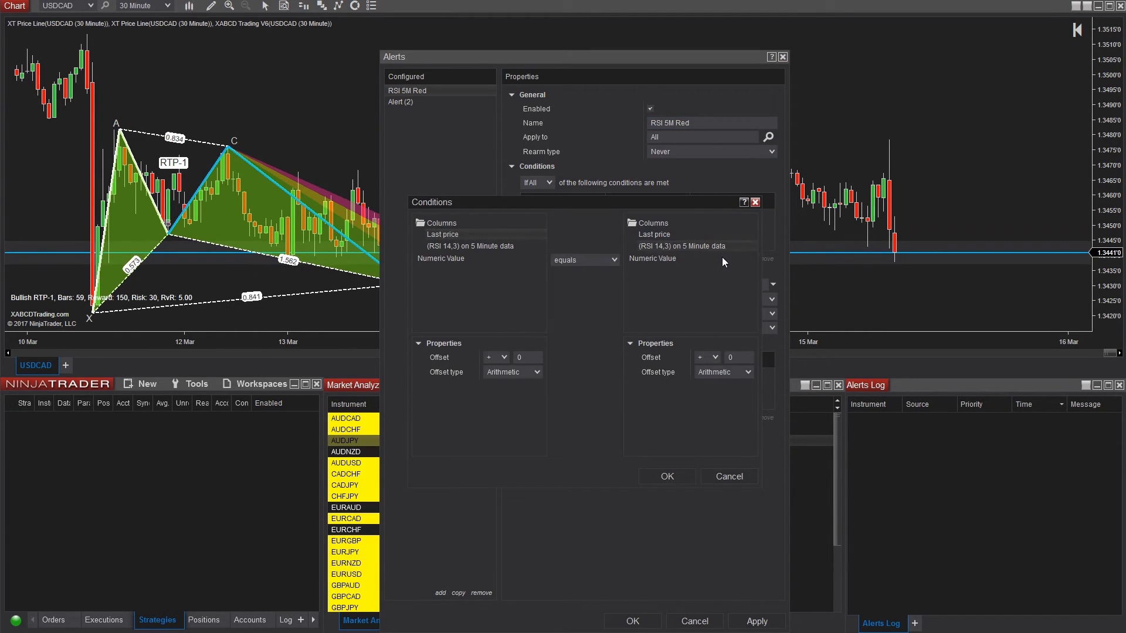
click(484, 245)
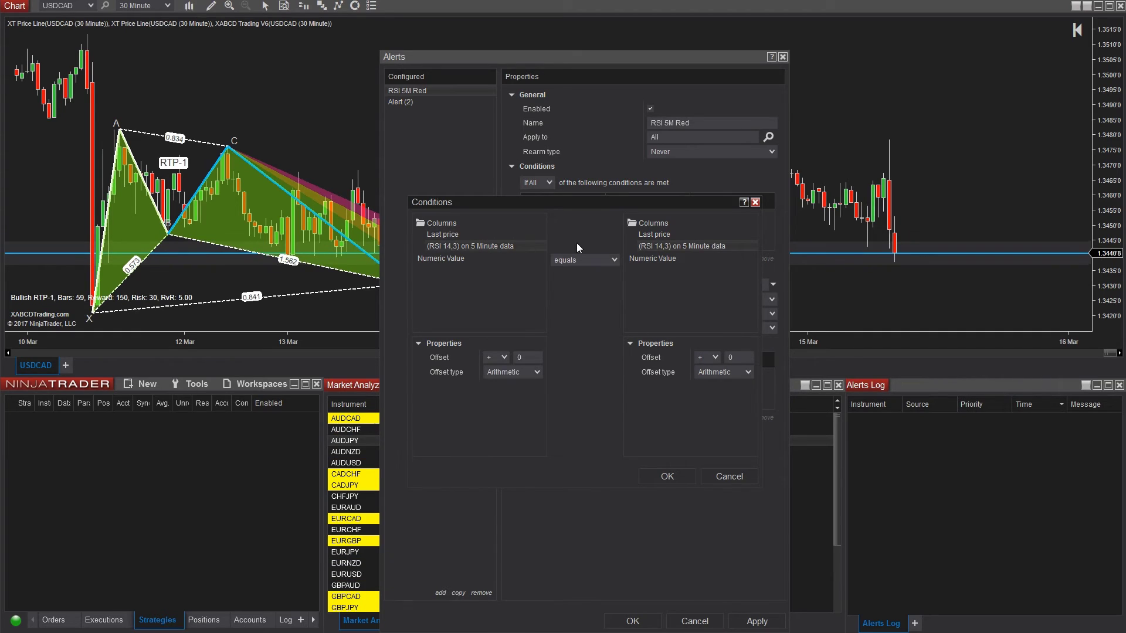
click(589, 259)
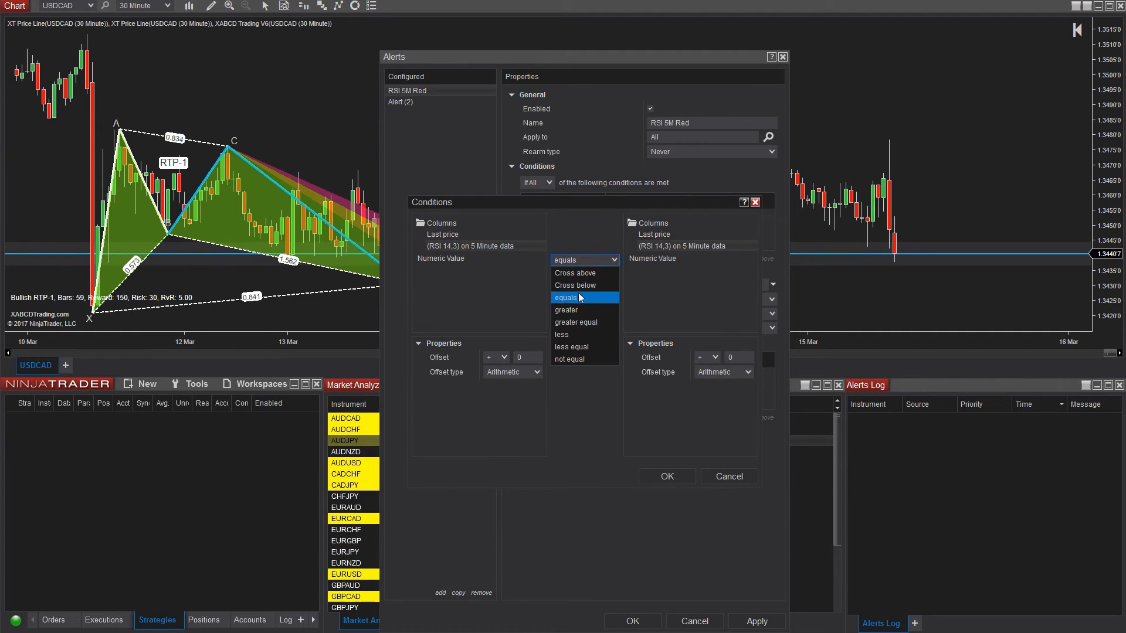
click(577, 347)
click(649, 258)
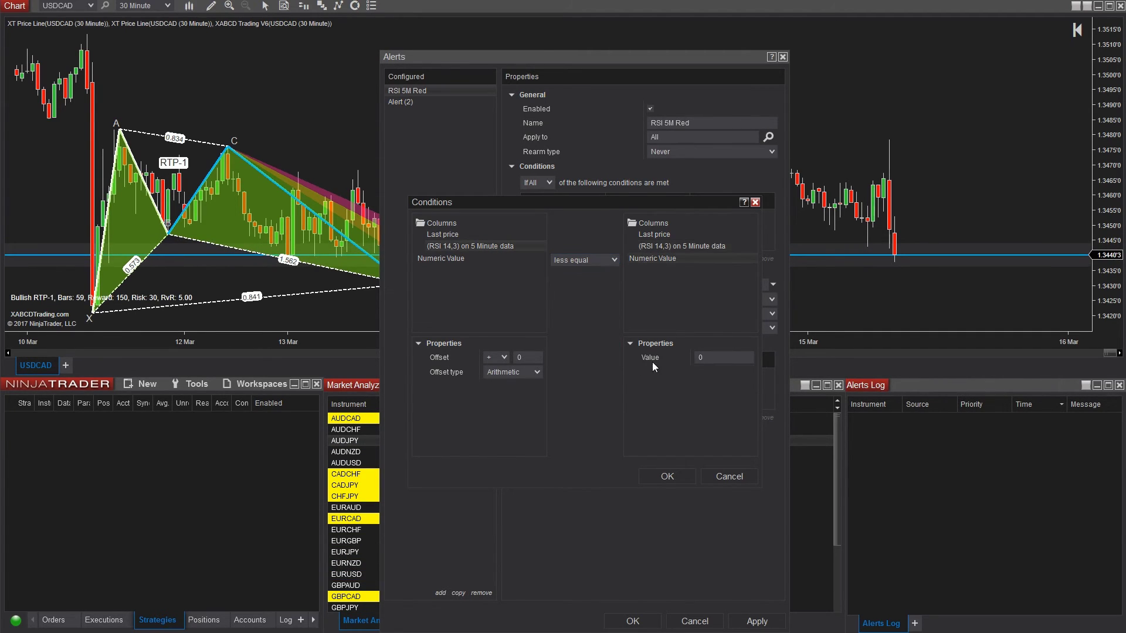
text(30)
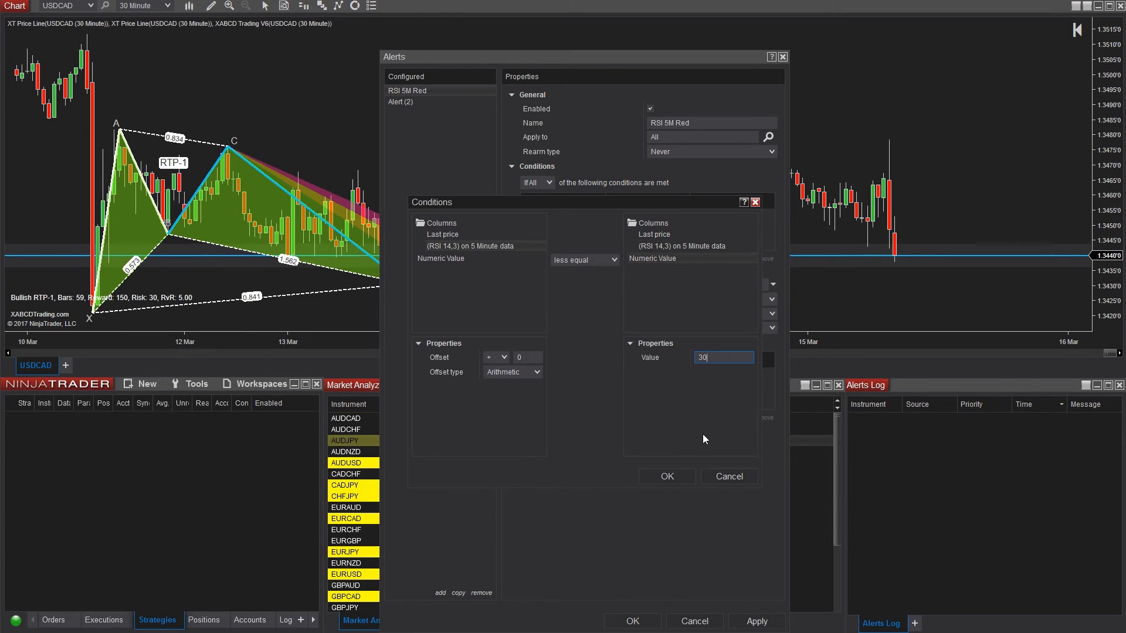
click(674, 474)
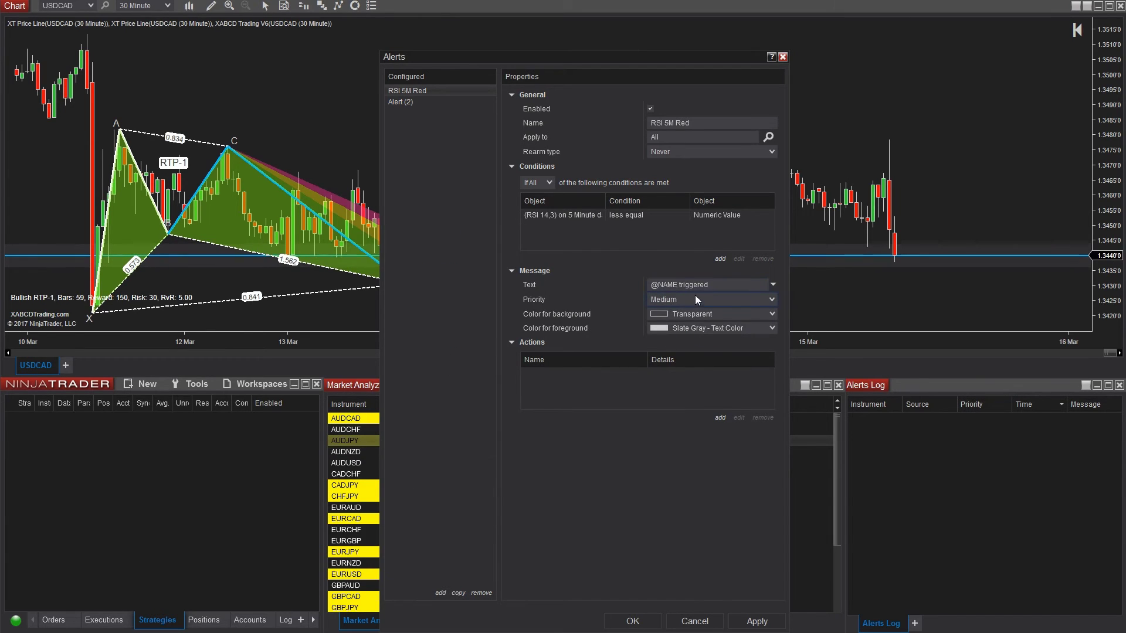
- Set the RSI 5M Red alert's message background colour to Crimson
click(696, 315)
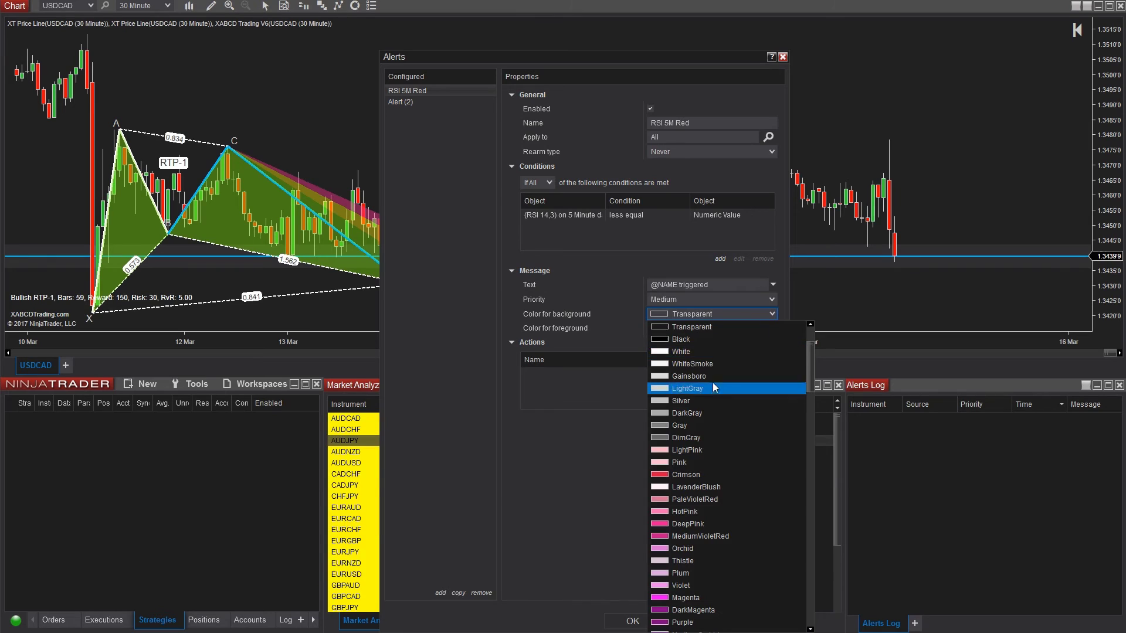
click(699, 473)
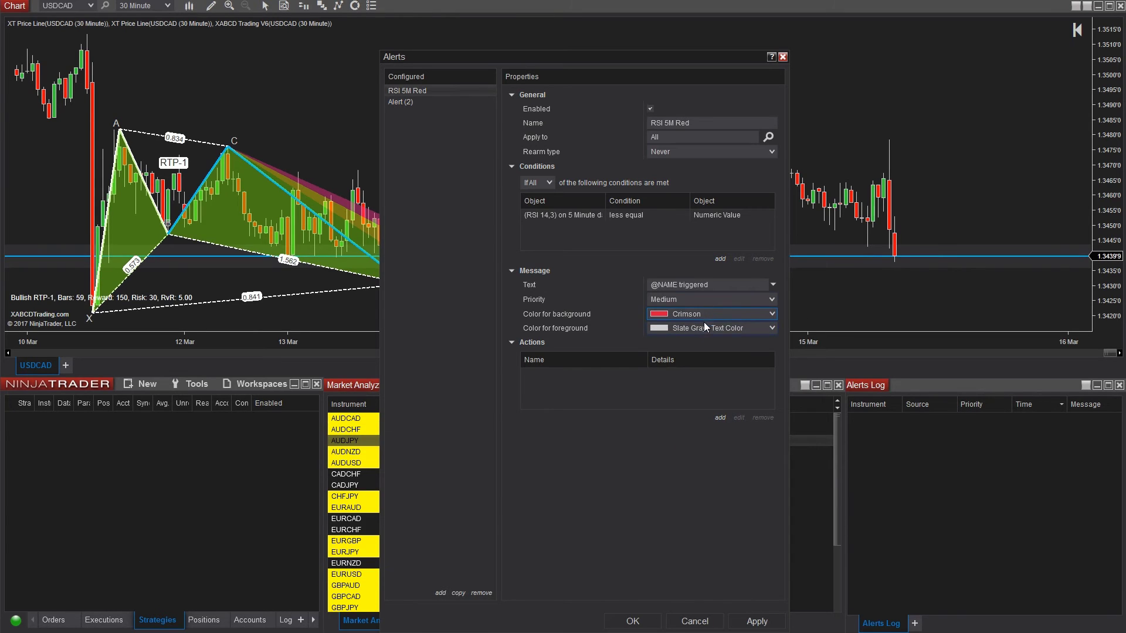
click(677, 381)
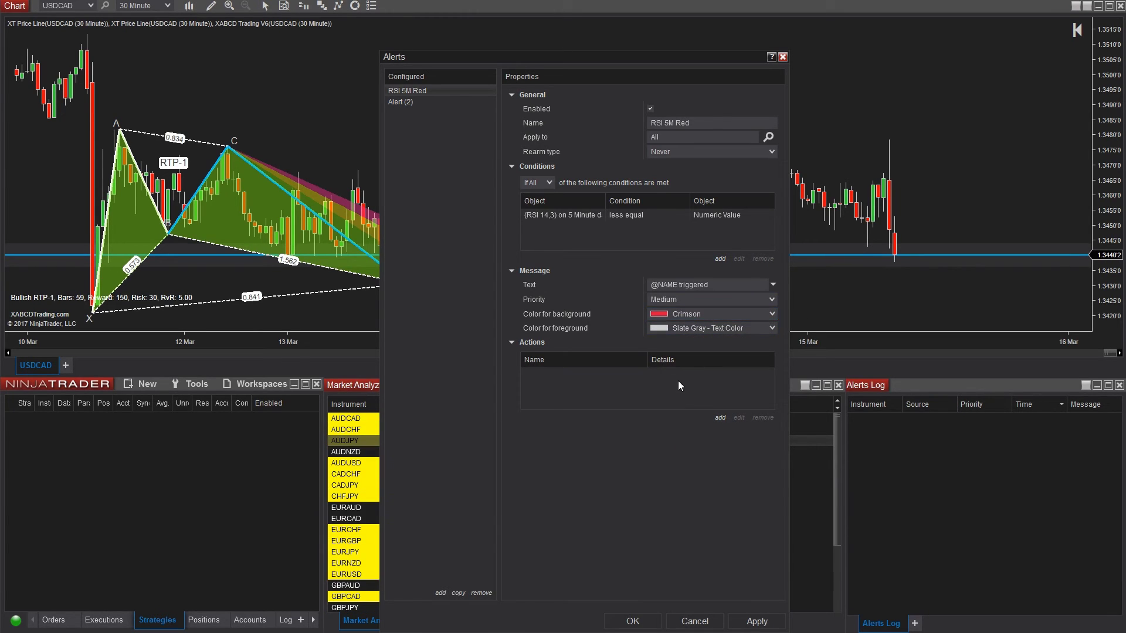
- Add 'Show a pop up dialog' and 'Play a sound' (Alert1.wav) actions to RSI 5M Red
click(720, 417)
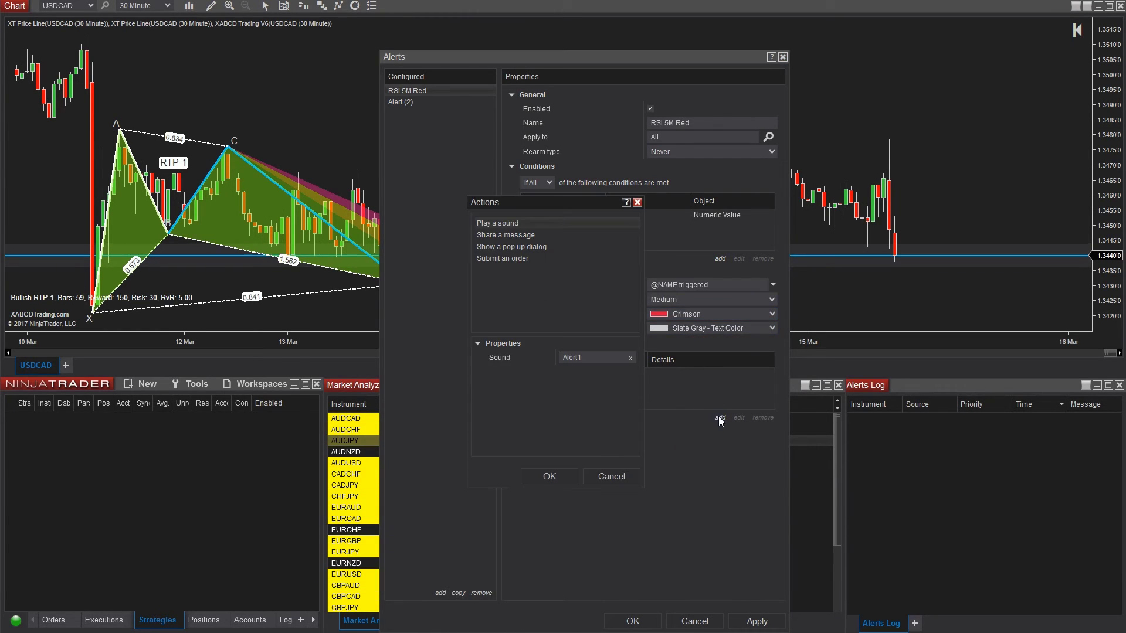
click(505, 247)
click(553, 473)
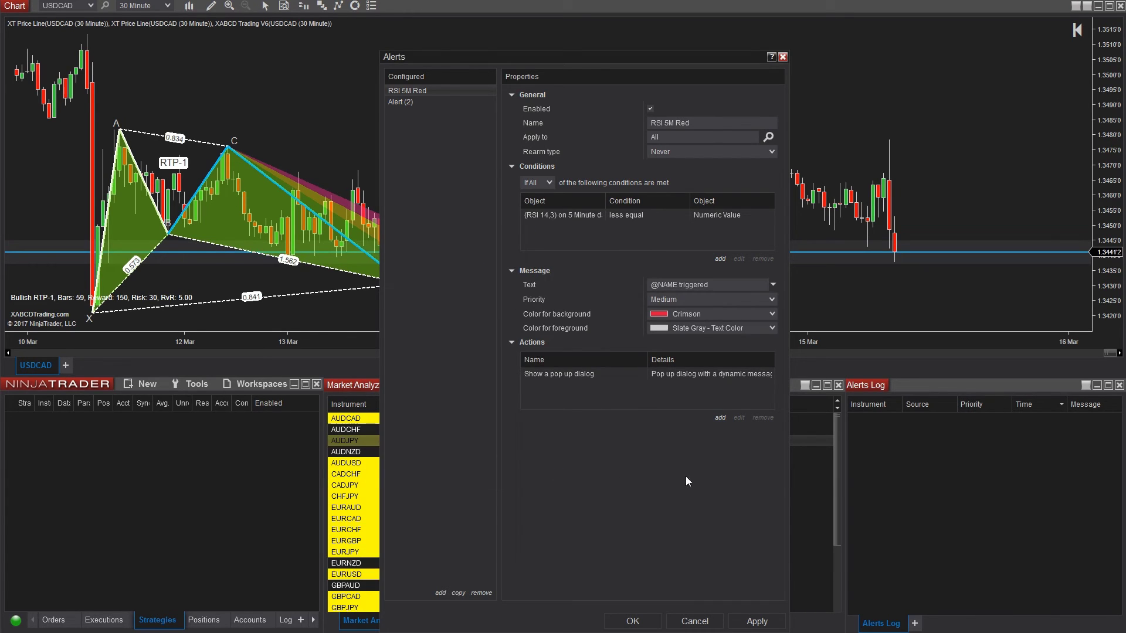
click(720, 418)
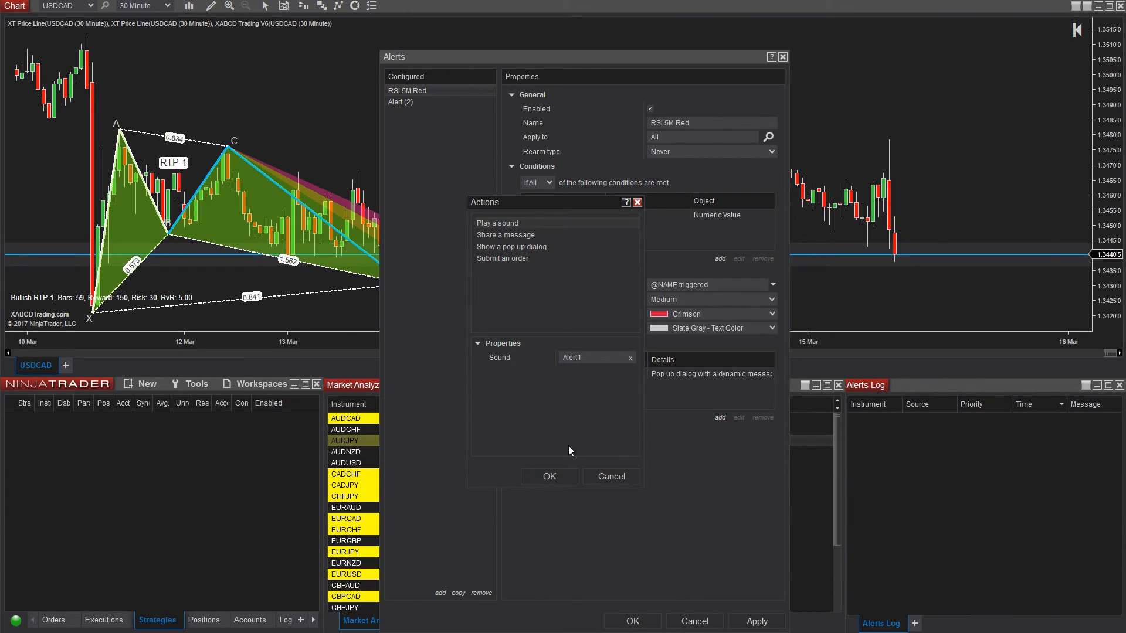
click(566, 476)
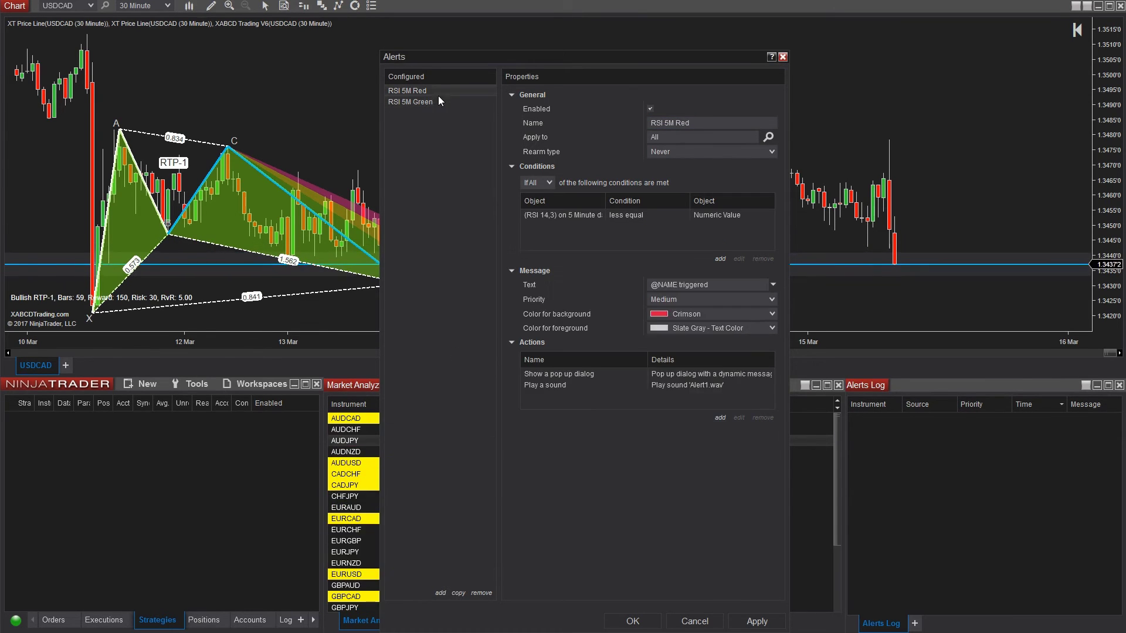
click(772, 313)
- Give the RSI 5M Green alert a green message background
click(713, 417)
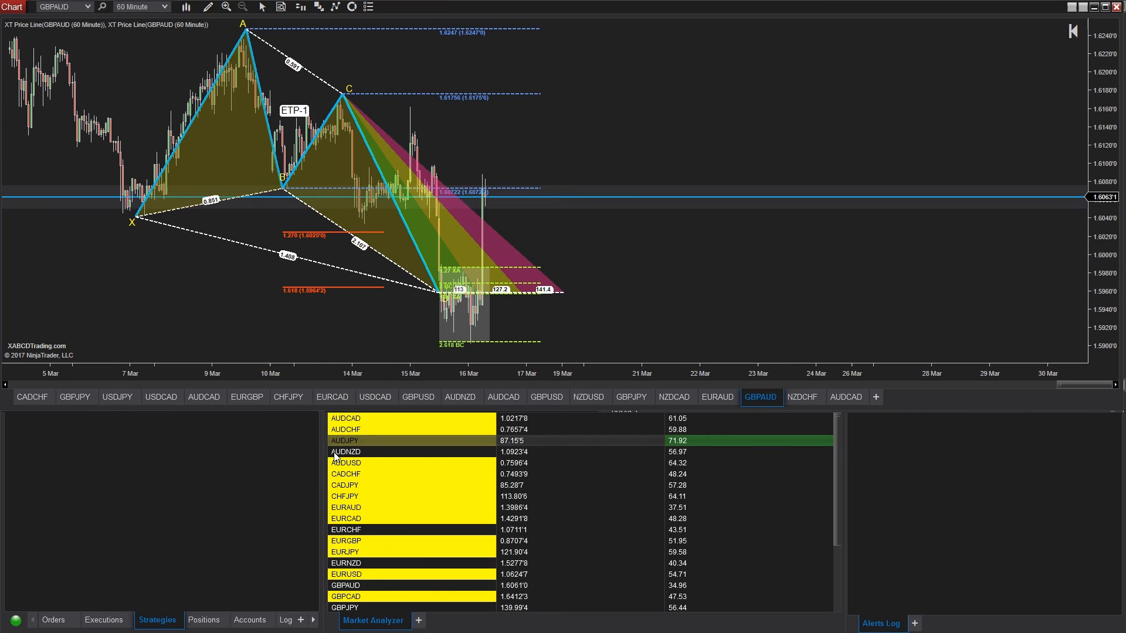
- Nudge the GBPAUD chart sideways and compress its price scale to roughly 1.5860–1.6260
mouse_move(164, 327)
mouse_down()
mouse_move(147, 329)
mouse_move(161, 327)
mouse_up()
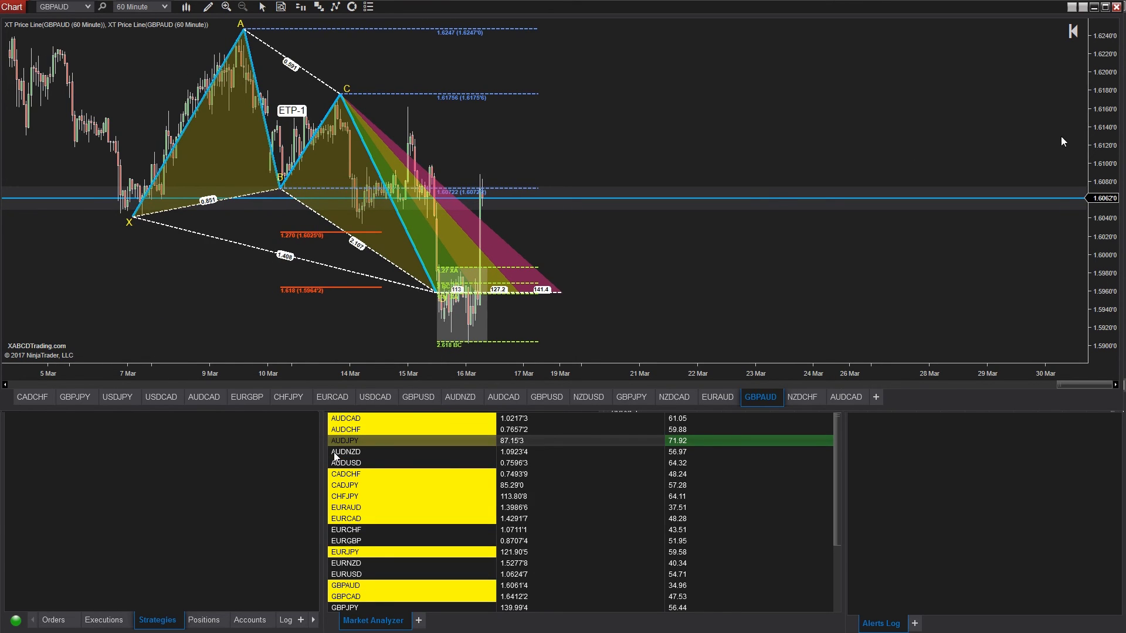
drag(1100, 147, 1101, 185)
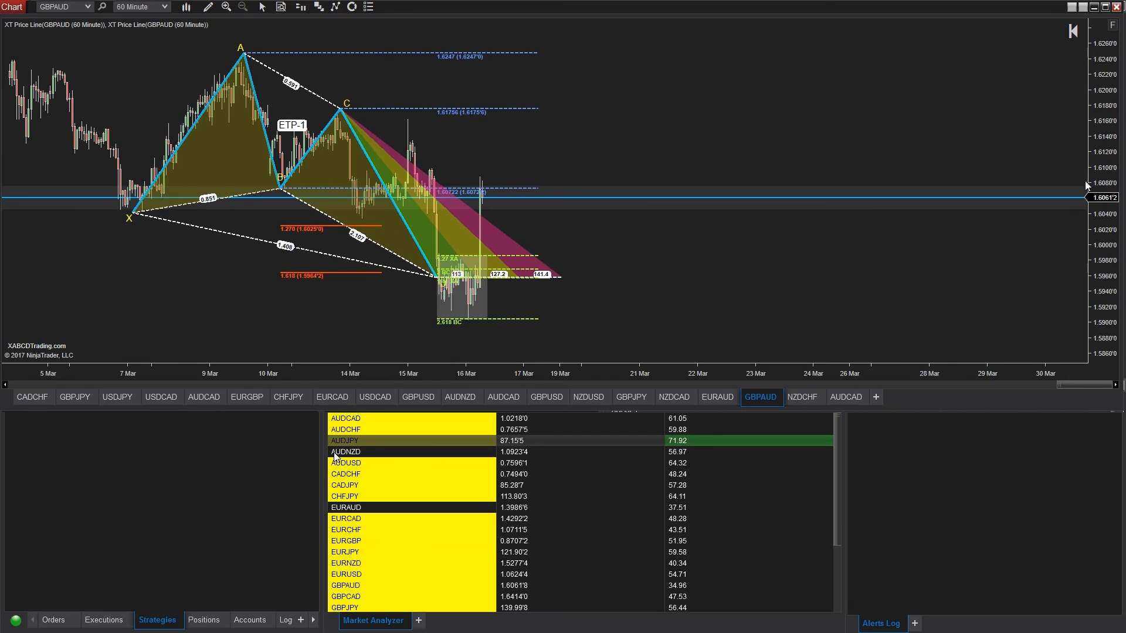